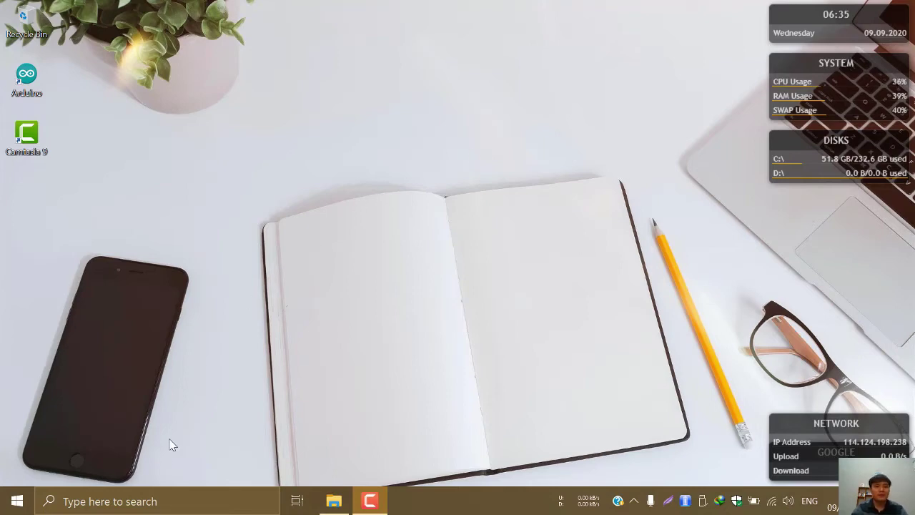
Launch the Opera browser by searching 'oper' from the taskbar
click(111, 503)
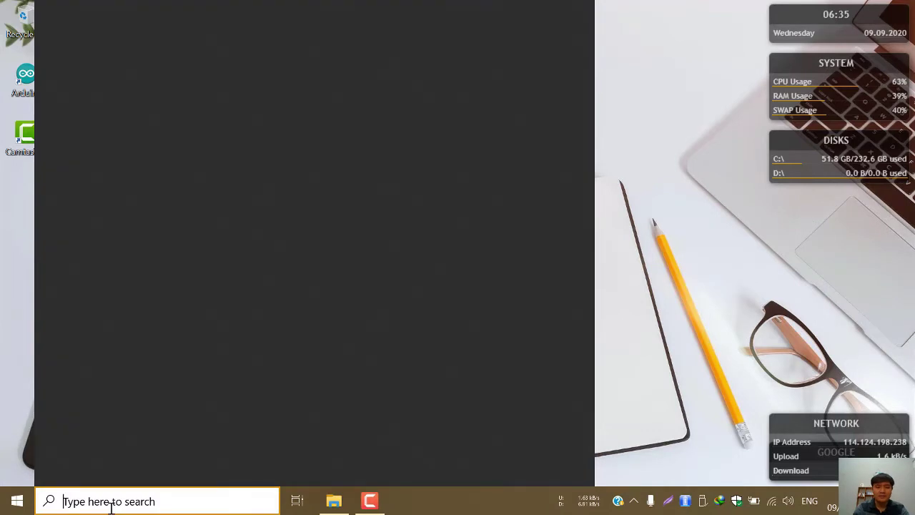
text(oper)
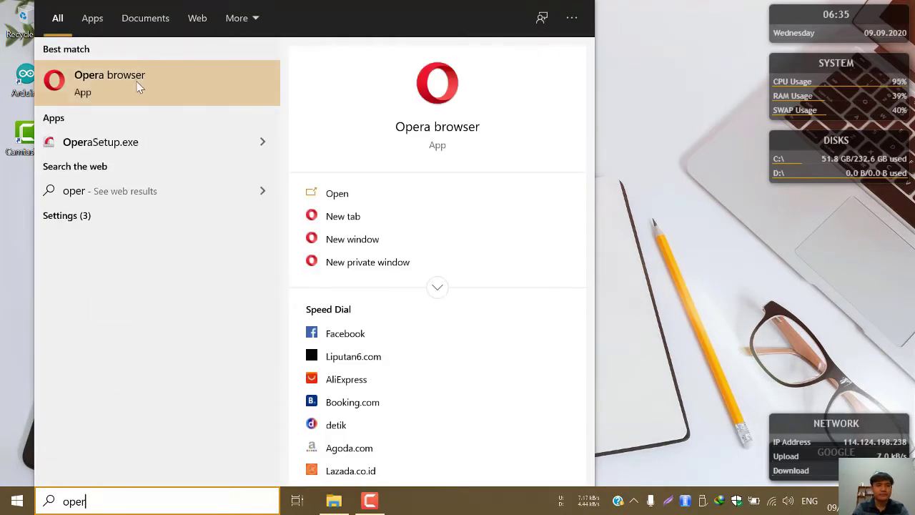
click(140, 87)
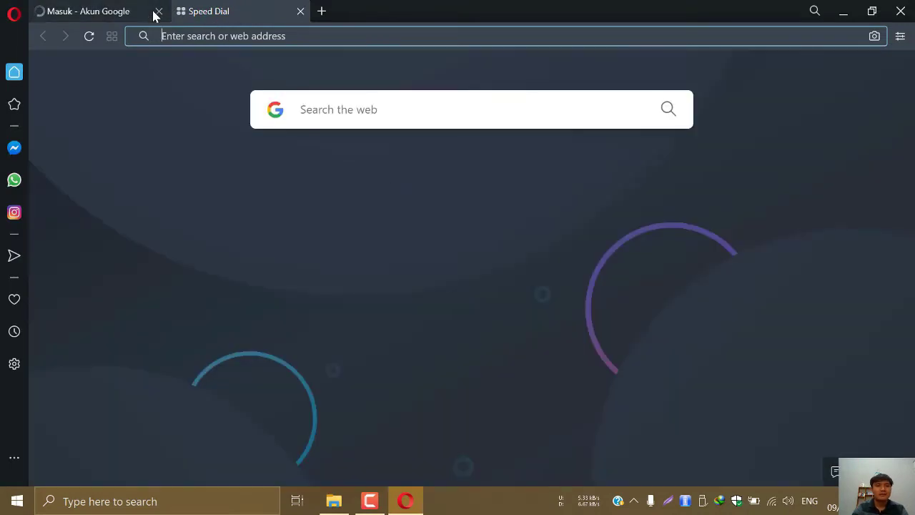
Close the leftover Google sign-in tab and go to tinkercad.com
click(159, 11)
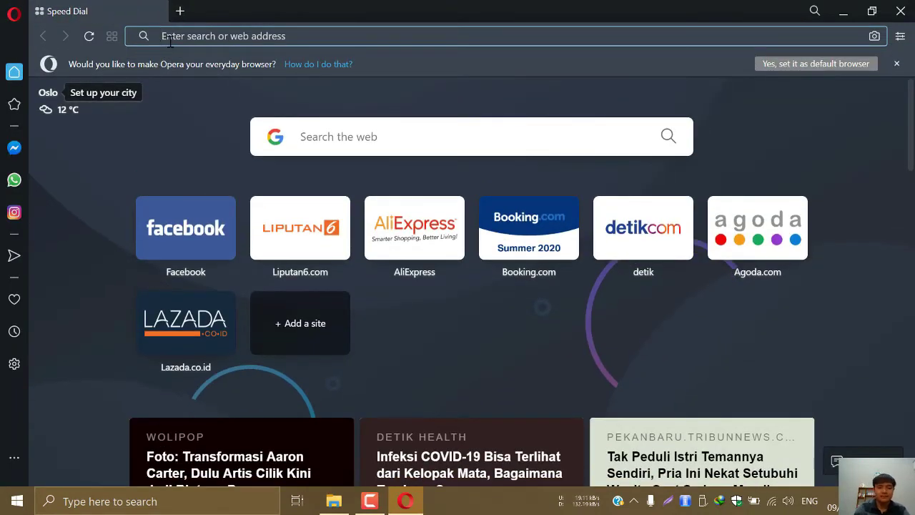
text(tinke)
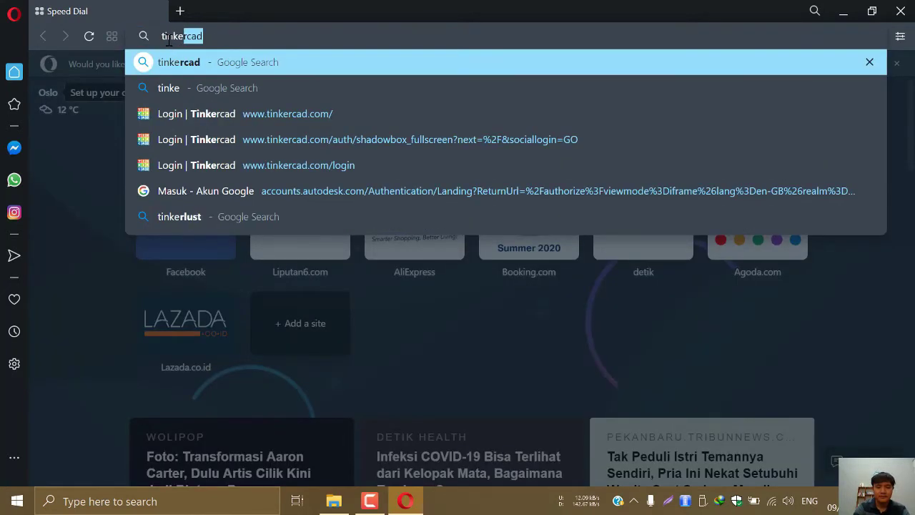
text(rcad.com)
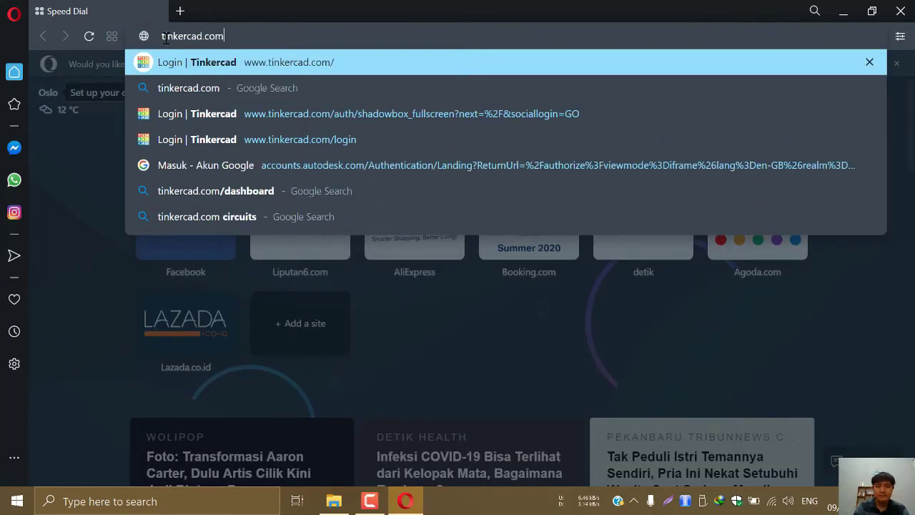
key(Return)
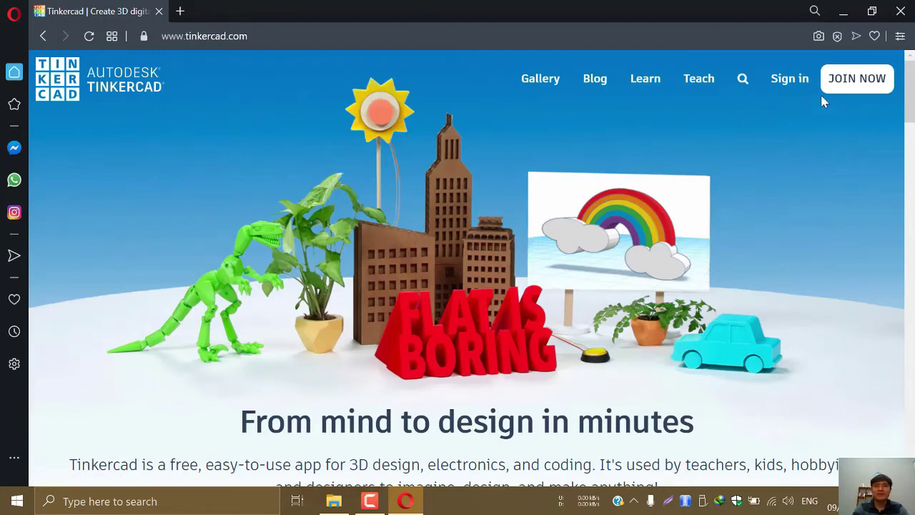
Start Tinkercad sign-in and choose Sign in with Google
click(791, 83)
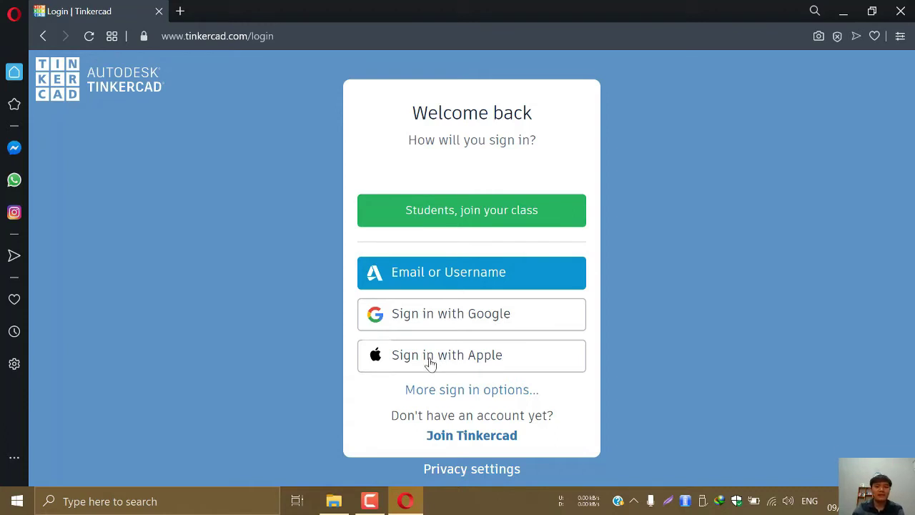
click(430, 325)
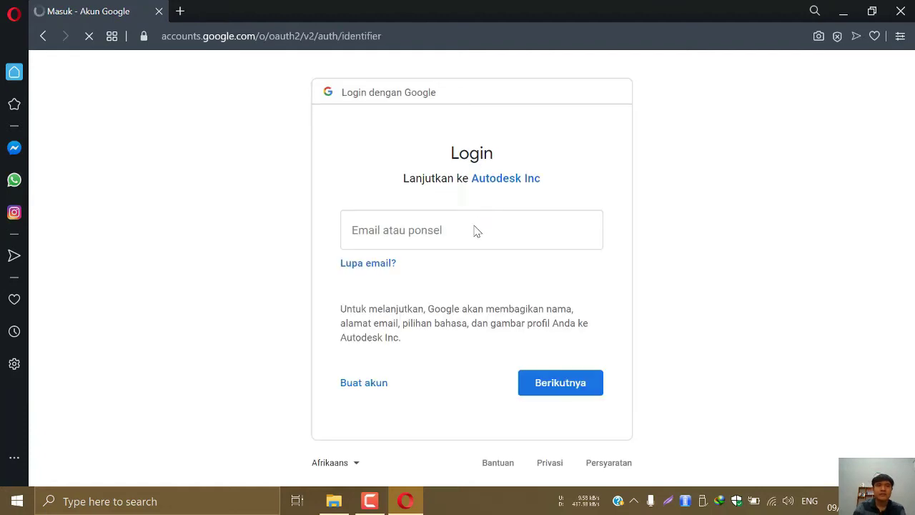
Enter the Google account's email, continue, then submit the account password
click(445, 241)
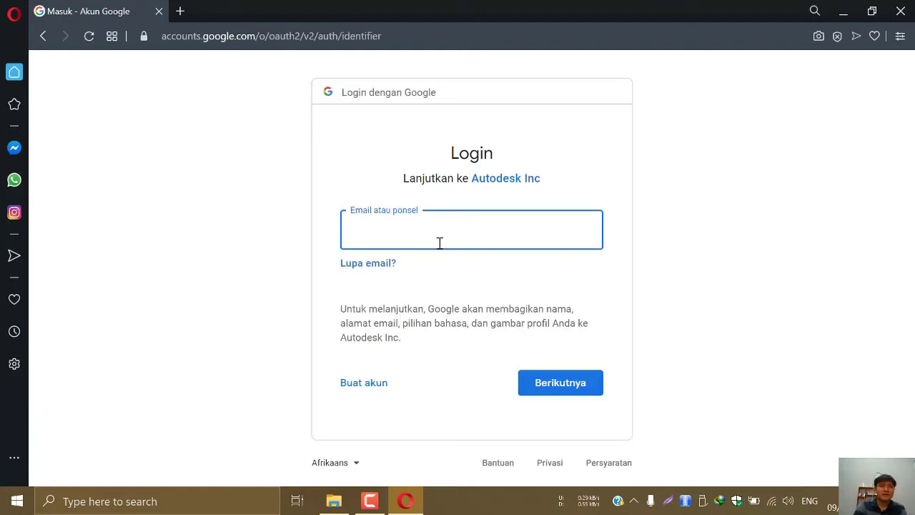
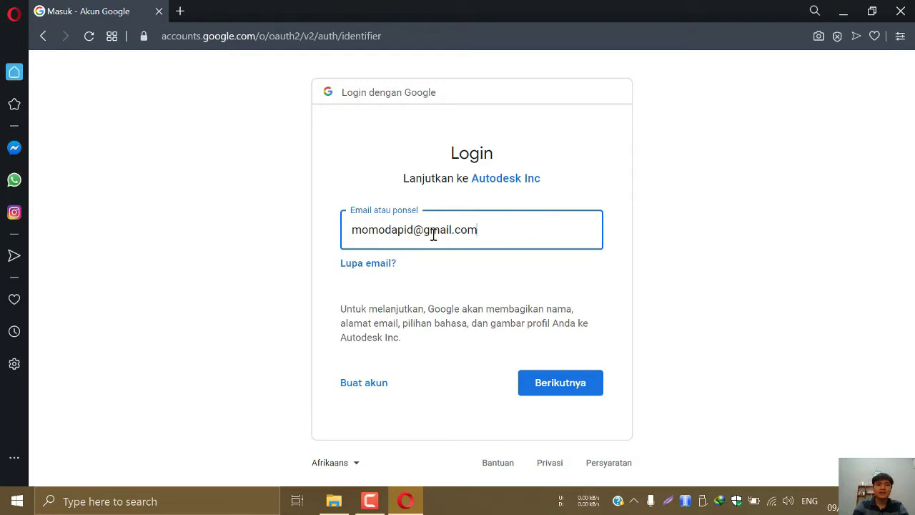
click(556, 394)
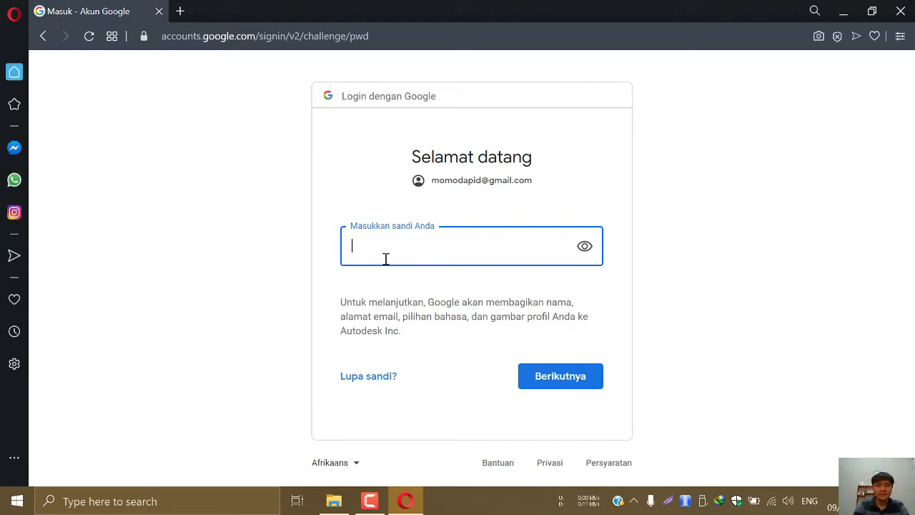
text(••••••••••)
key(Return)
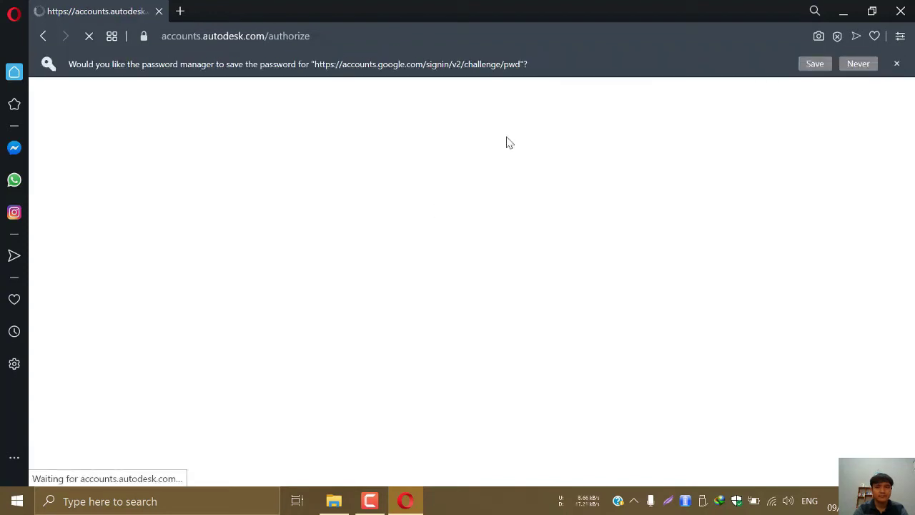
Decline saving the password, list the saved Circuits, and create a new circuit
click(858, 64)
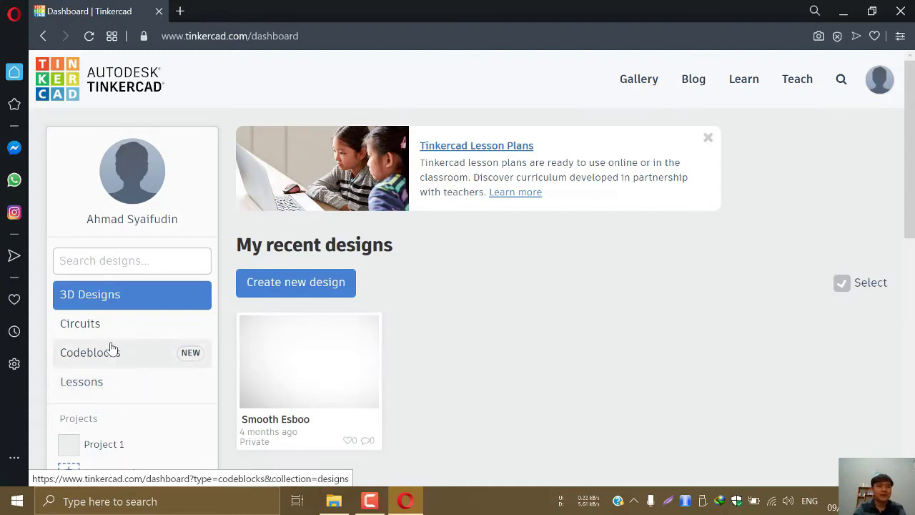
click(90, 329)
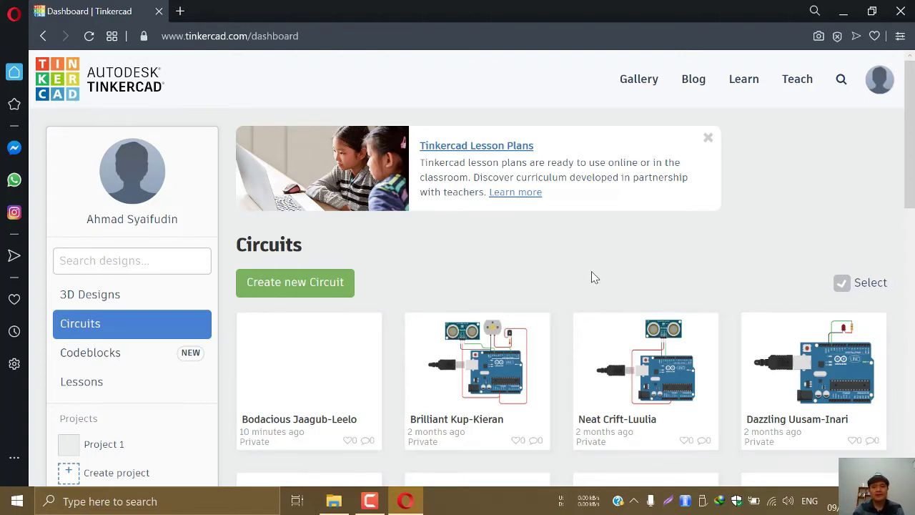
mouse_move(576, 367)
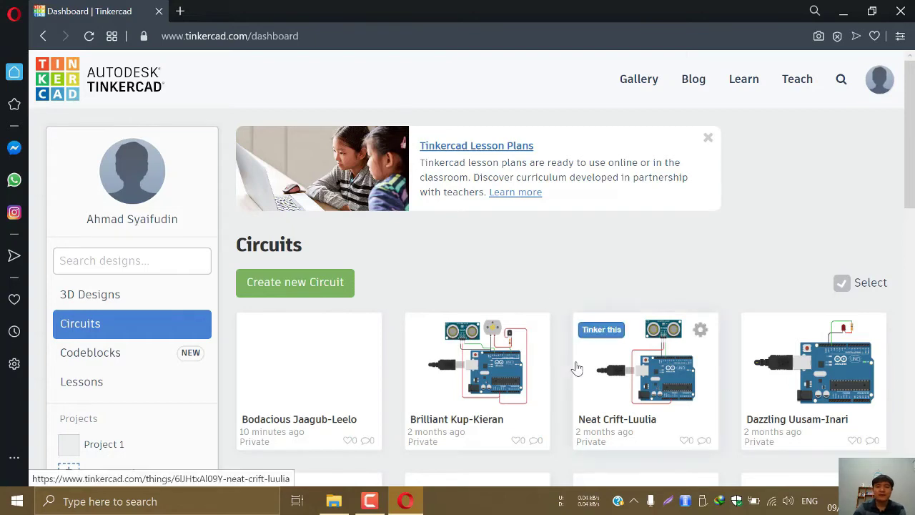
scroll(576, 368, down, 2)
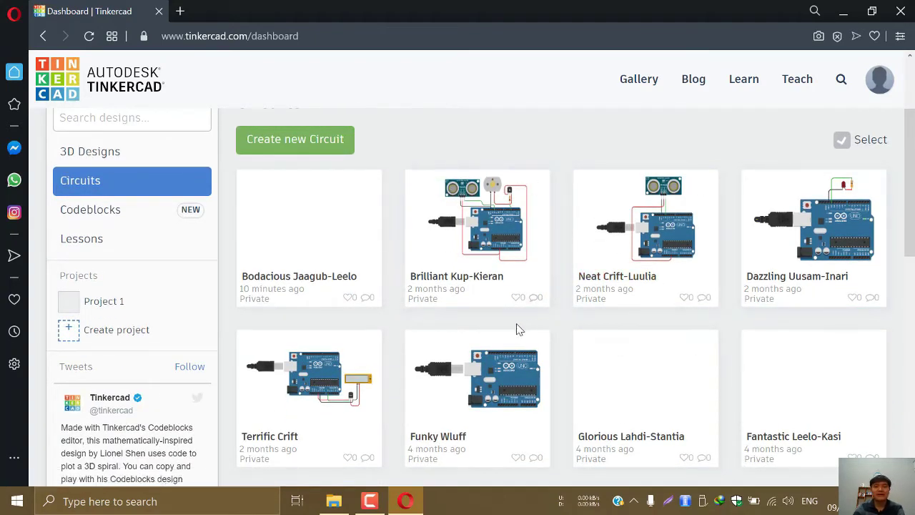
mouse_move(502, 334)
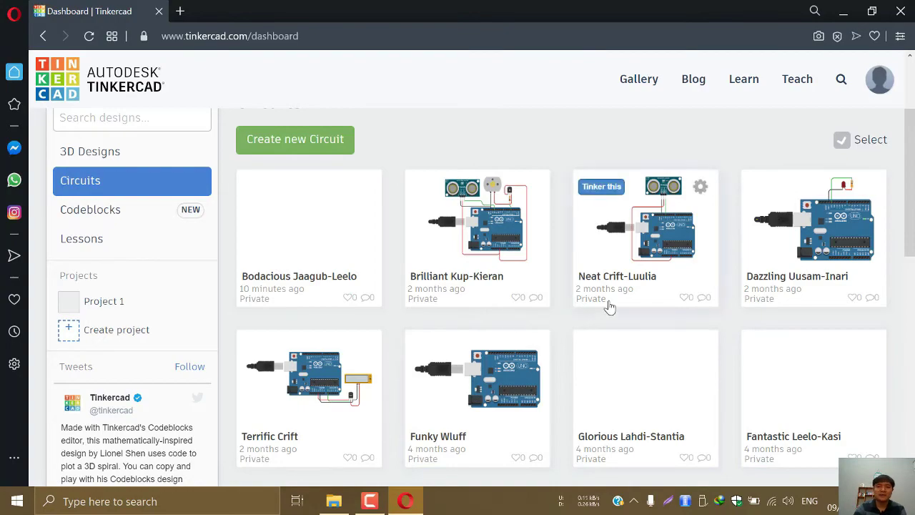
scroll(490, 336, down, 4)
scroll(479, 293, up, 4)
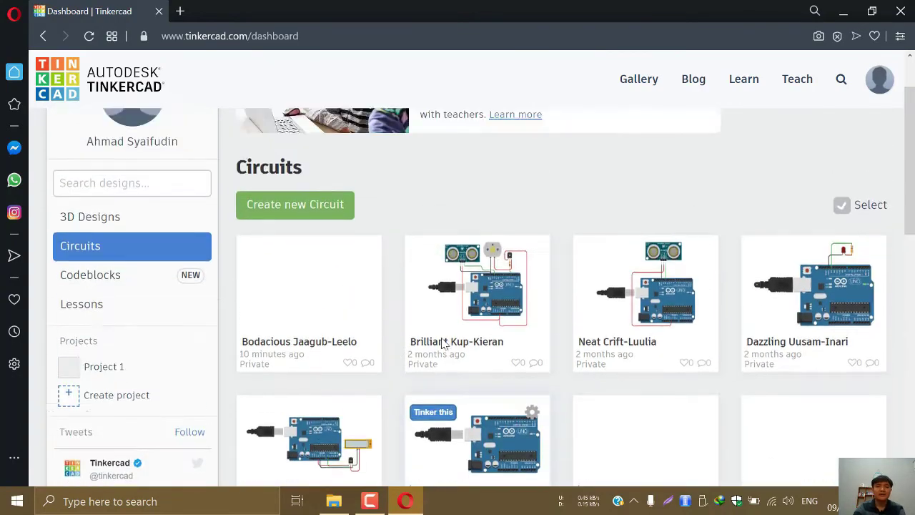
scroll(442, 345, down, 2)
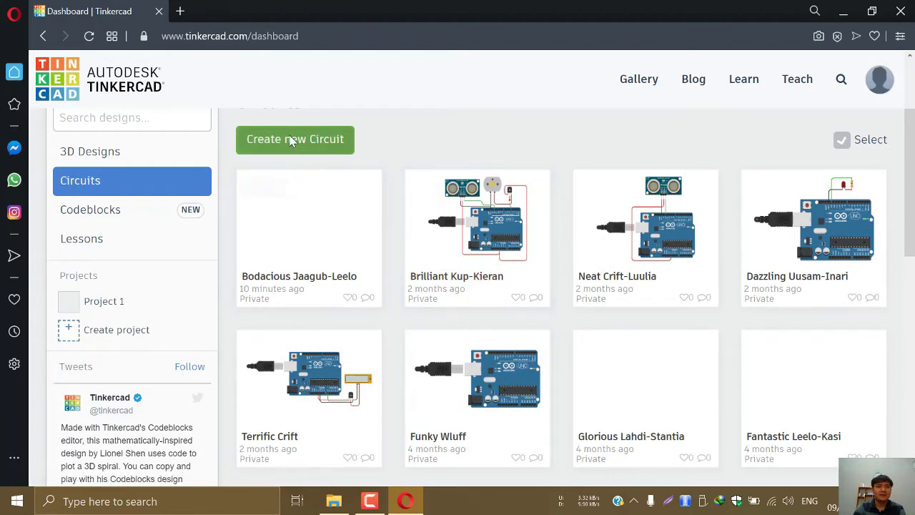
click(294, 139)
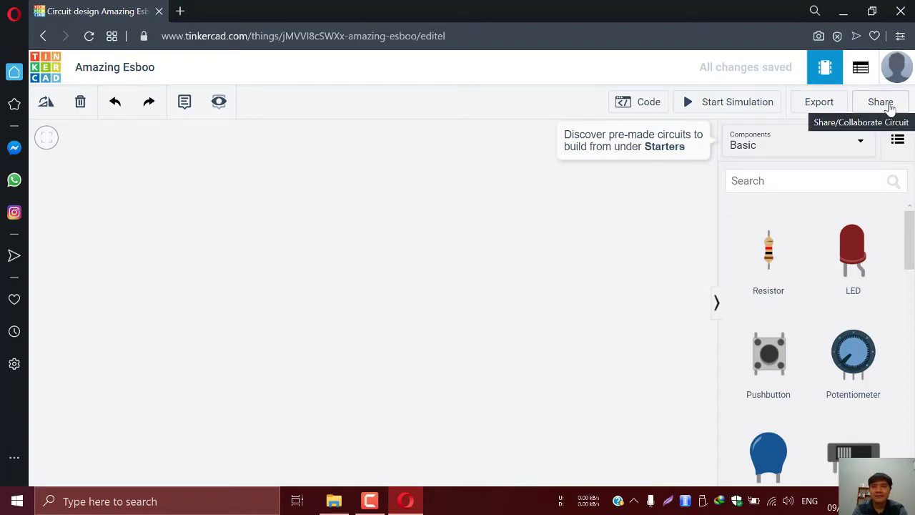
Open the Share options for the new Amazing Esboo circuit
click(886, 104)
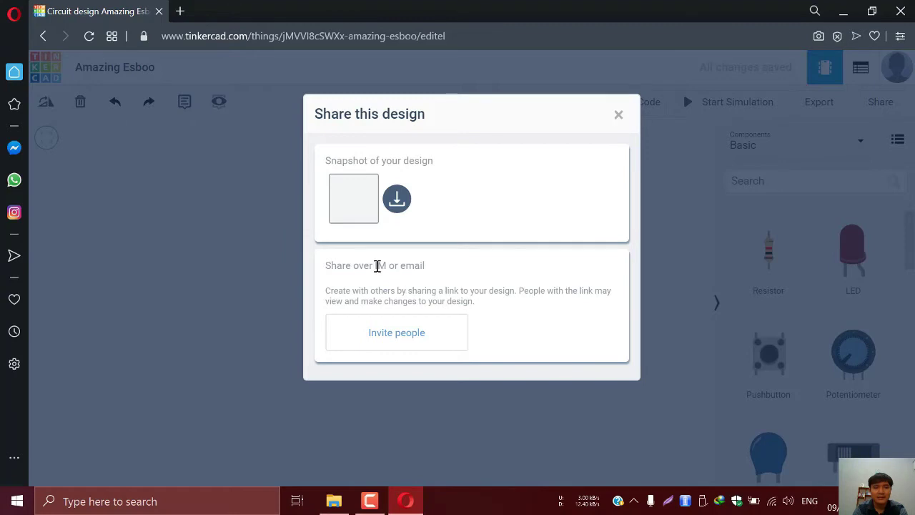
Close the Share dialog and bring up the Export download for the EAGLE .BRD layout
double_click(381, 263)
click(430, 265)
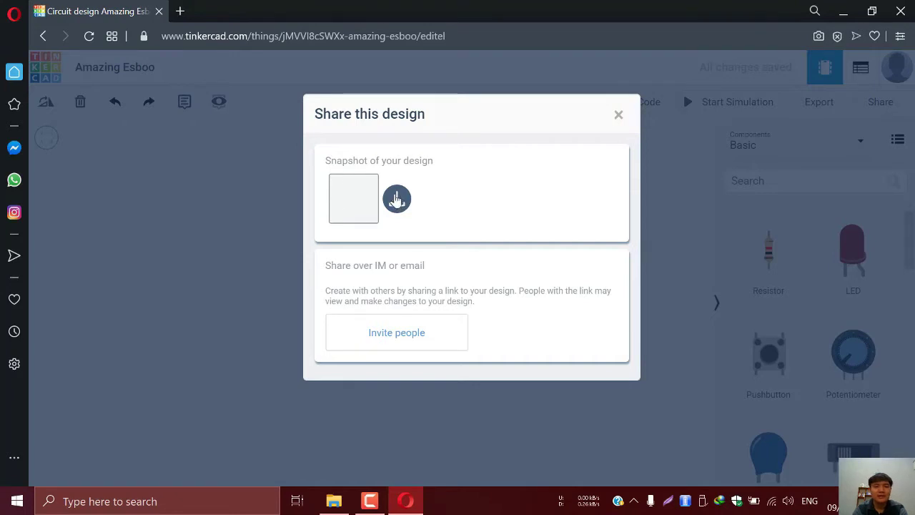
click(618, 115)
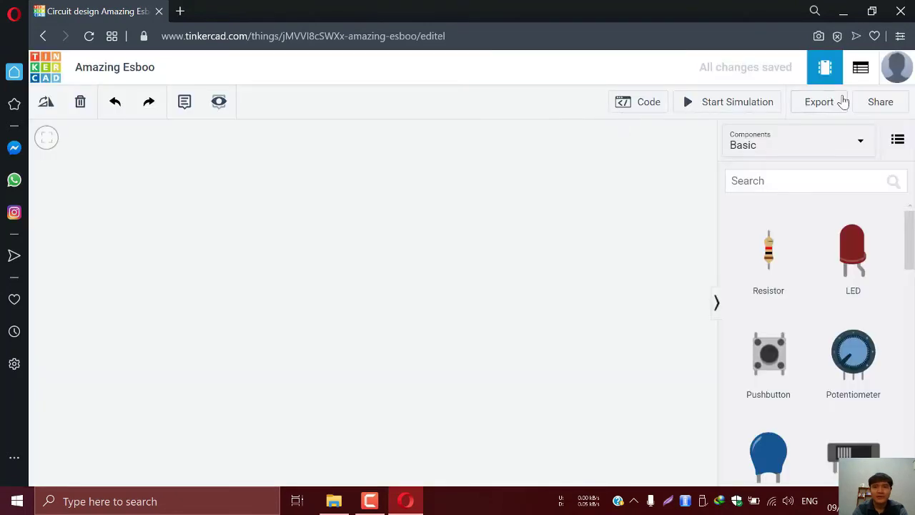
click(819, 108)
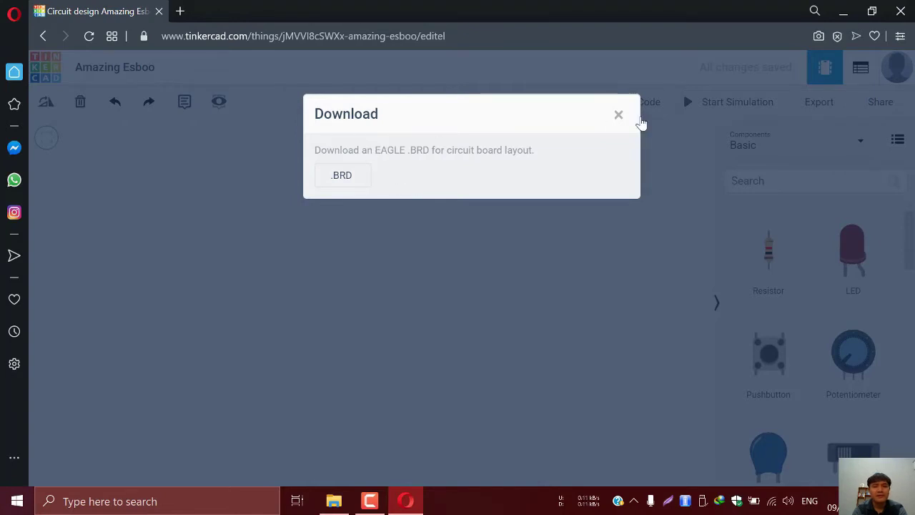
Close the Download dialog to return to the empty Amazing Esboo workplane
click(619, 116)
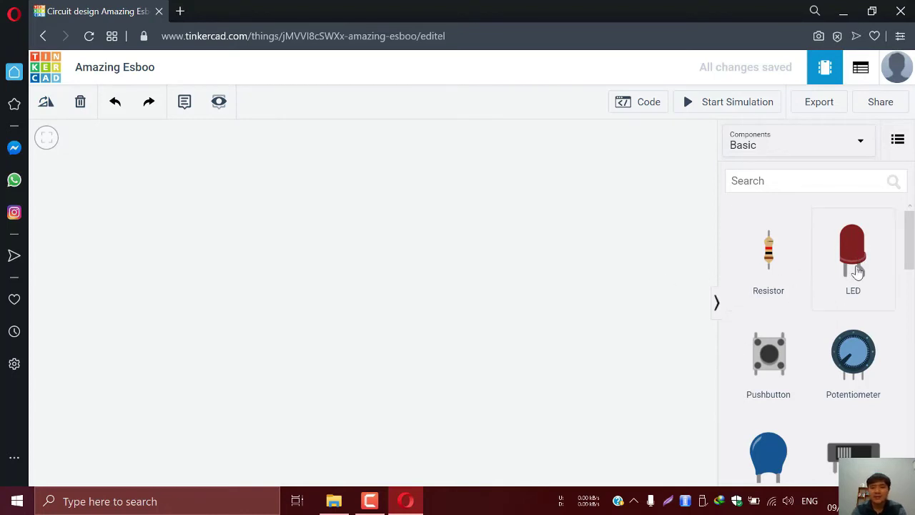
Switch the Components dropdown from Basic to All
scroll(855, 279, down, 10)
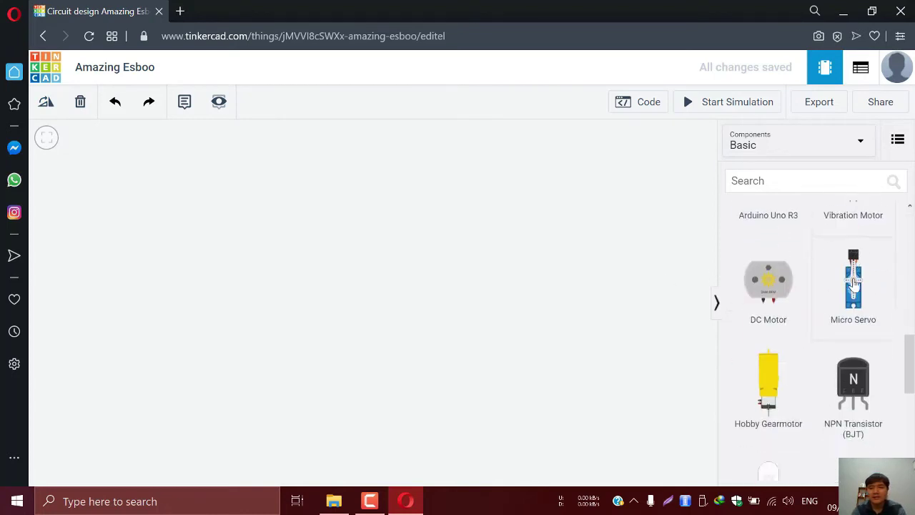
scroll(853, 313, up, 4)
scroll(853, 313, up, 5)
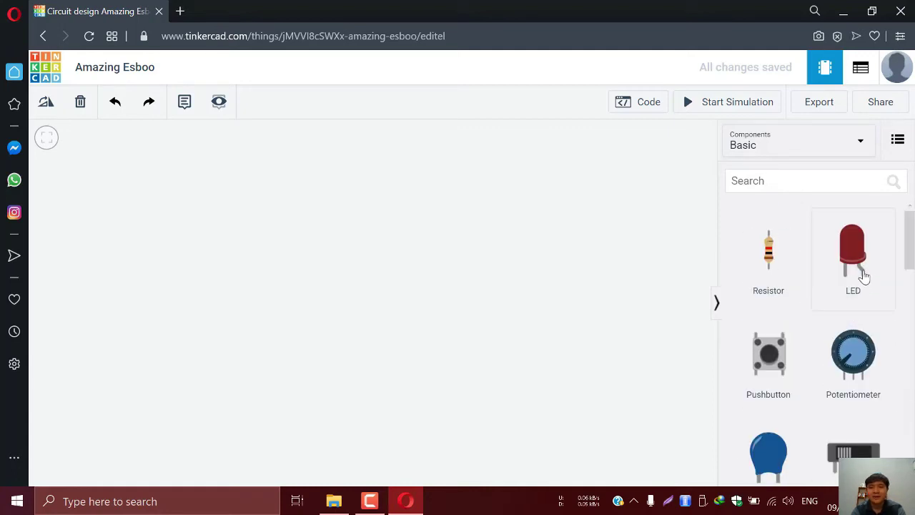
scroll(860, 280, down, 5)
scroll(858, 275, up, 5)
click(758, 147)
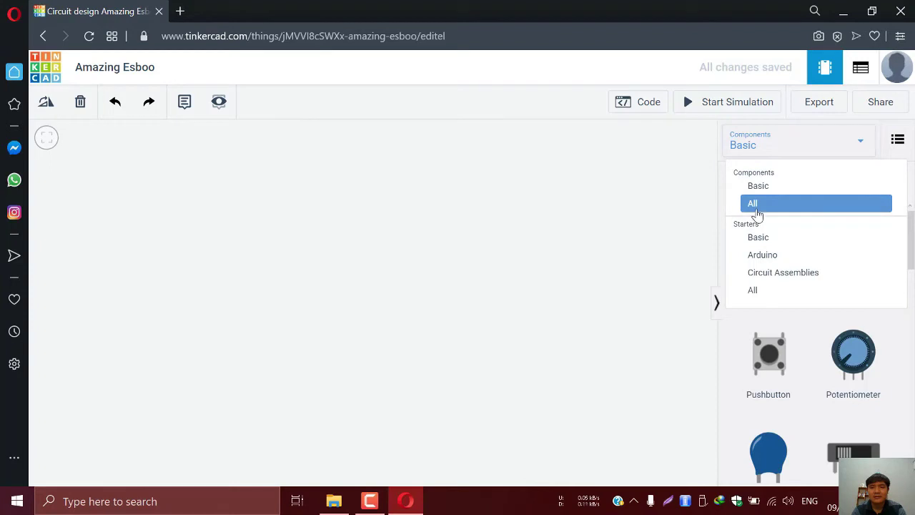
click(754, 205)
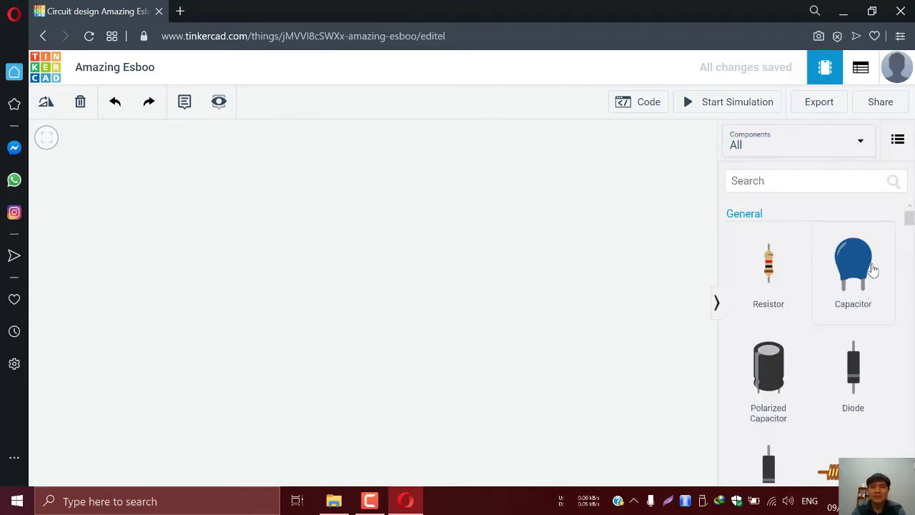
Browse the All components list from General down to the Logic chips
scroll(872, 268, down, 20)
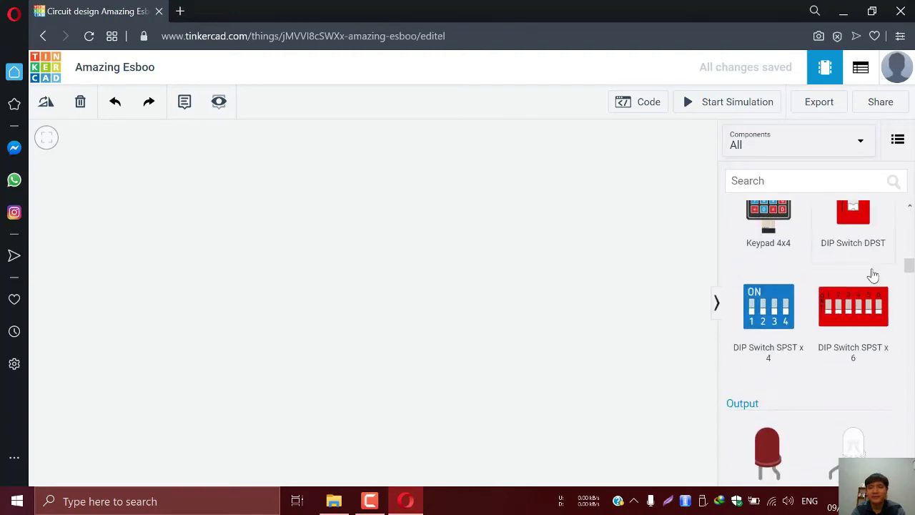
drag(911, 311, 874, 194)
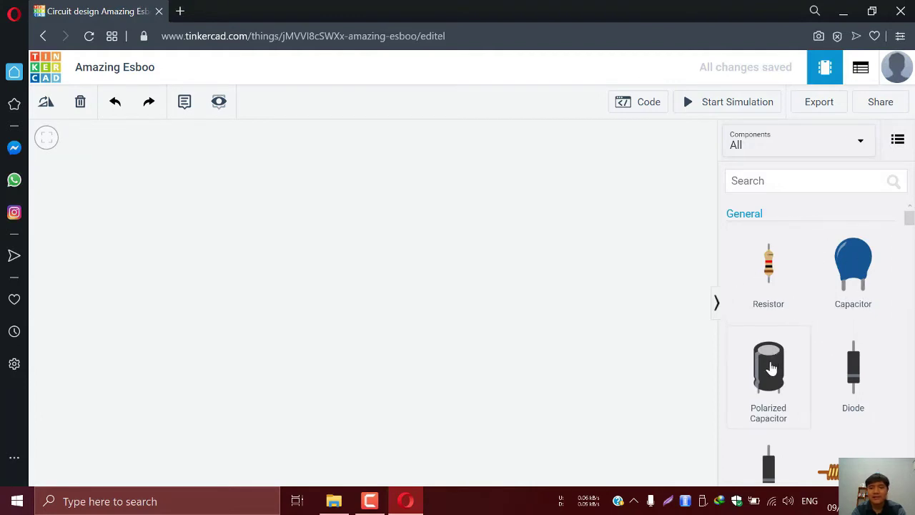
scroll(768, 366, down, 2)
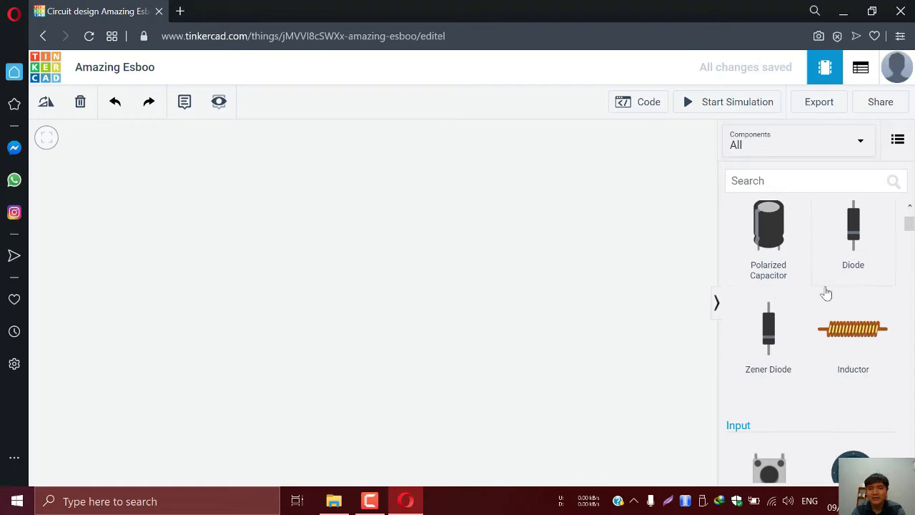
scroll(770, 367, down, 2)
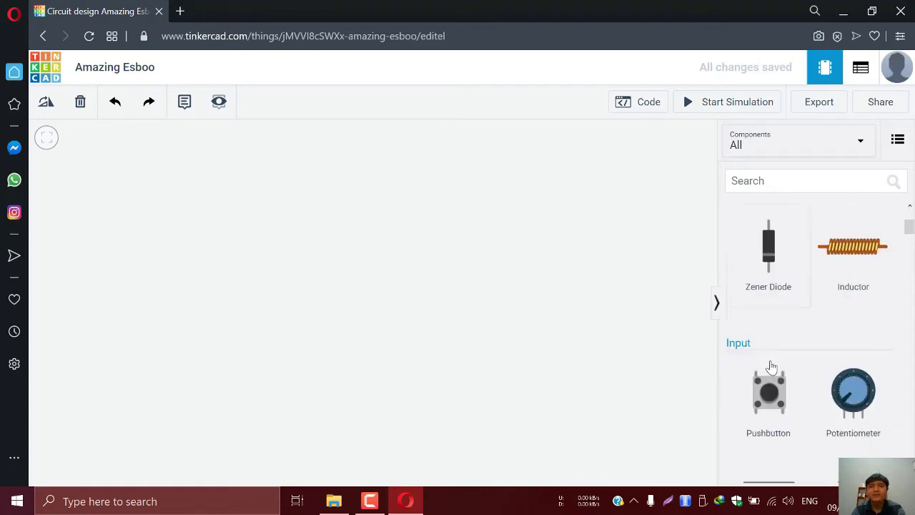
scroll(759, 347, down, 1)
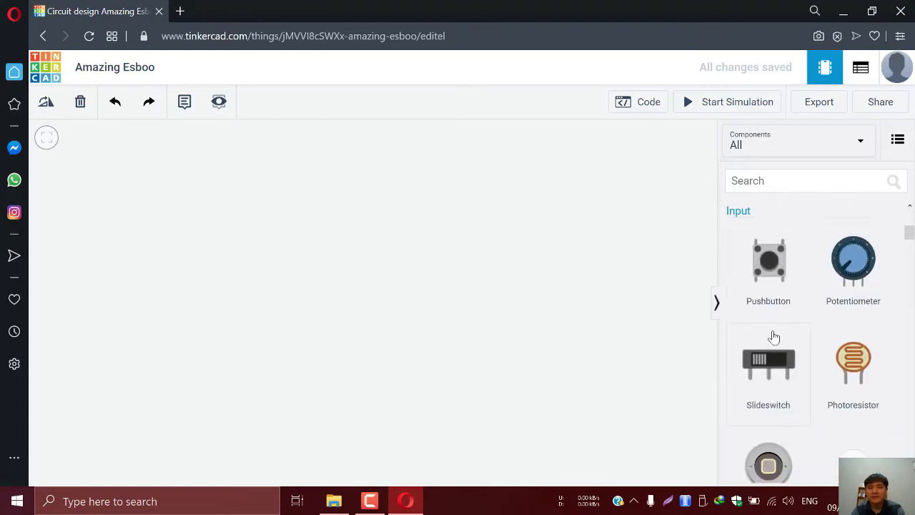
scroll(872, 301, down, 5)
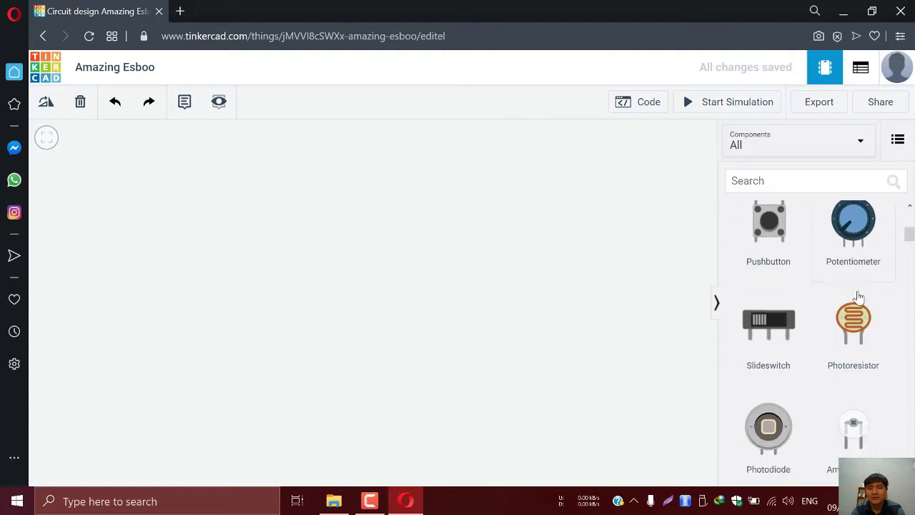
scroll(860, 313, up, 2)
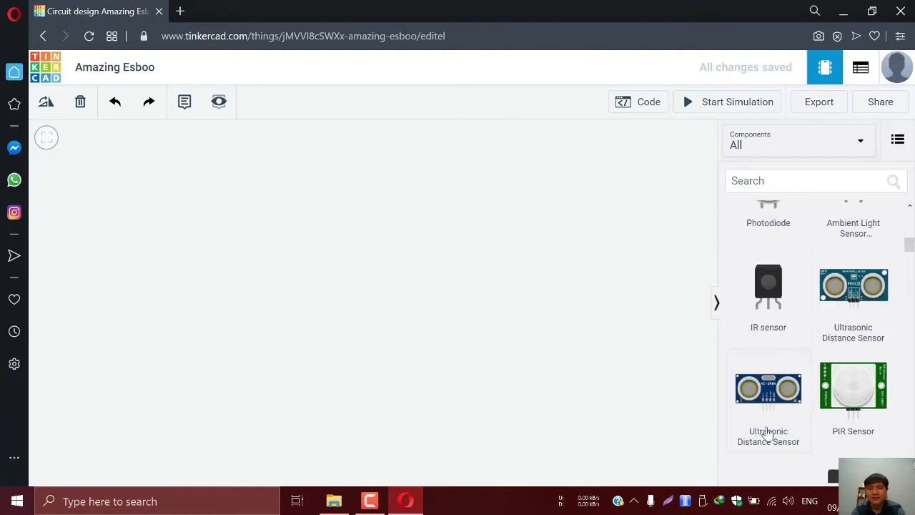
scroll(854, 412, down, 2)
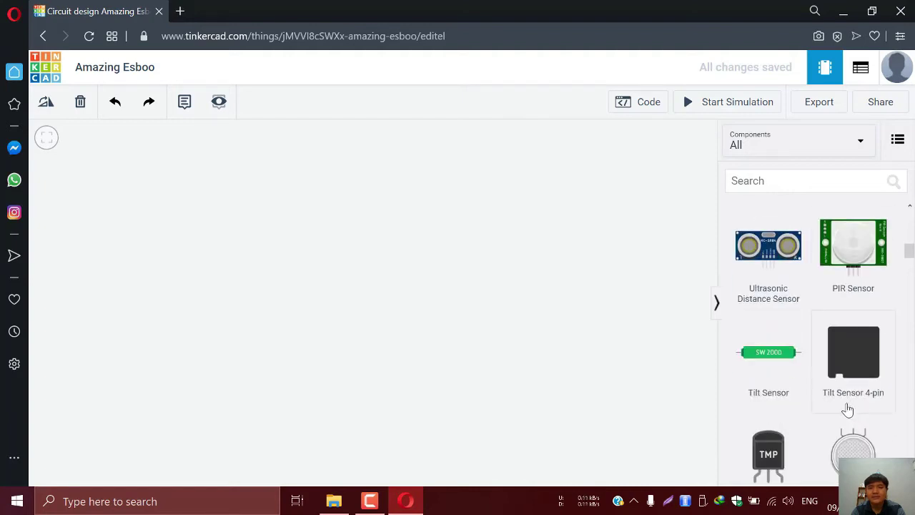
scroll(847, 410, down, 3)
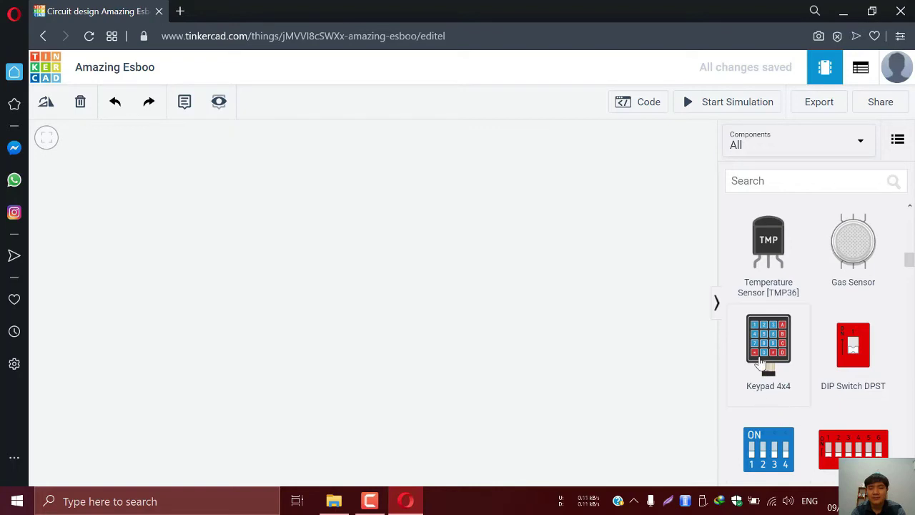
scroll(779, 336, down, 2)
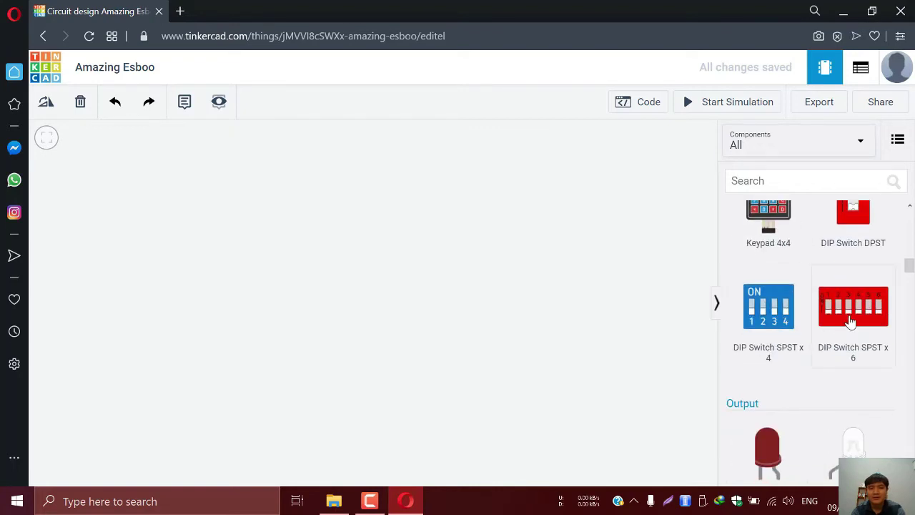
scroll(851, 326, down, 3)
scroll(835, 379, down, 9)
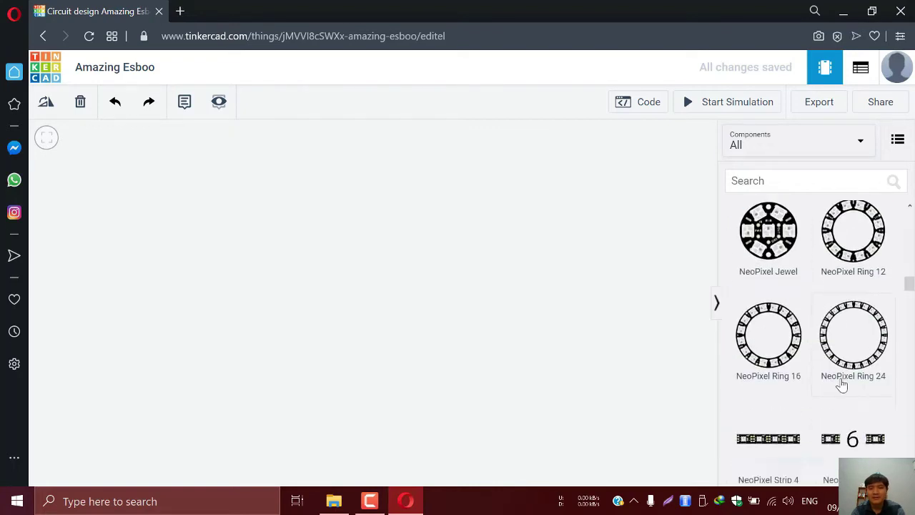
scroll(844, 383, down, 8)
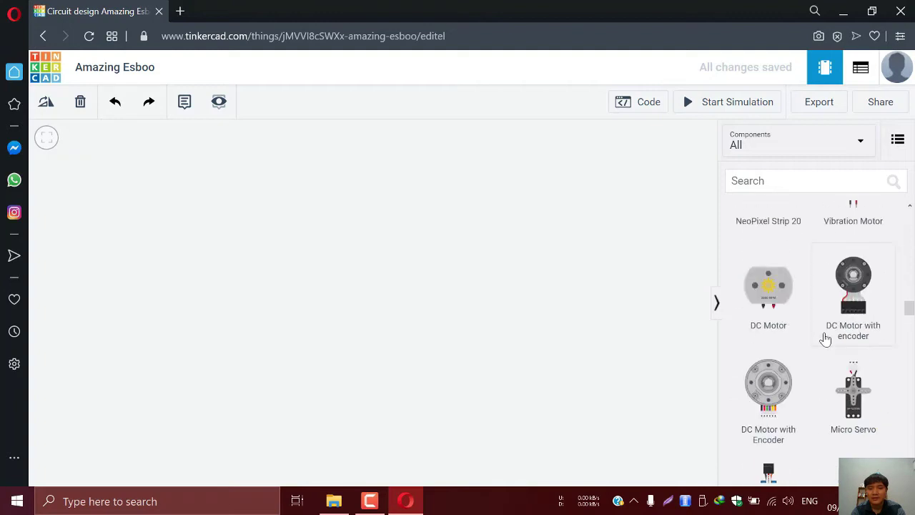
scroll(835, 345, up, 3)
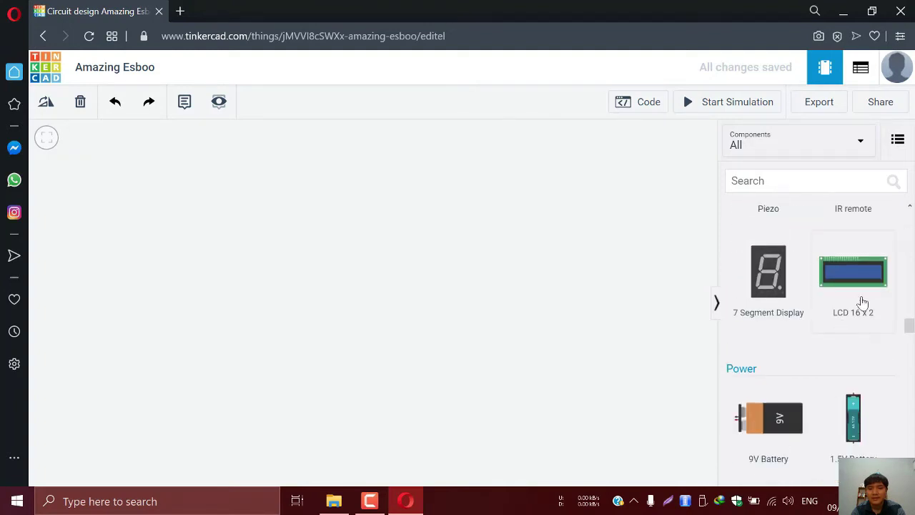
scroll(779, 293, down, 3)
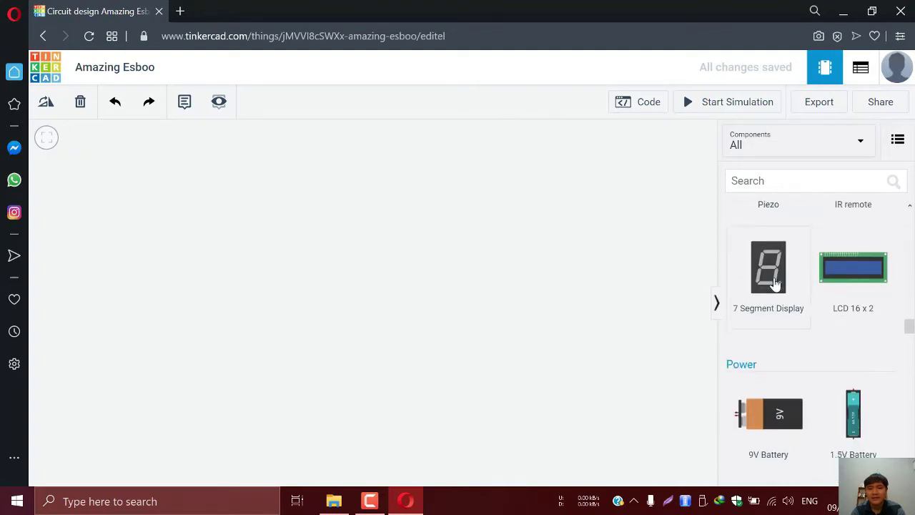
scroll(793, 280, up, 1)
scroll(797, 286, down, 5)
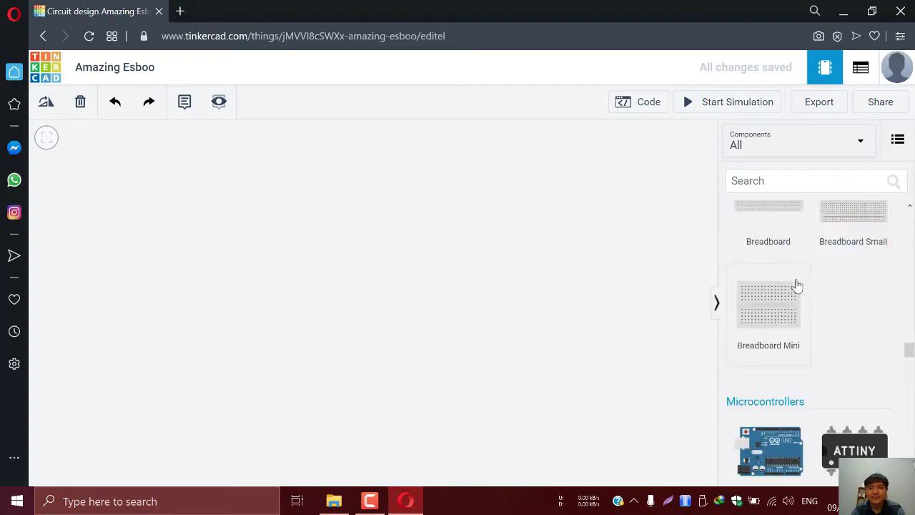
scroll(801, 293, up, 2)
scroll(786, 396, down, 4)
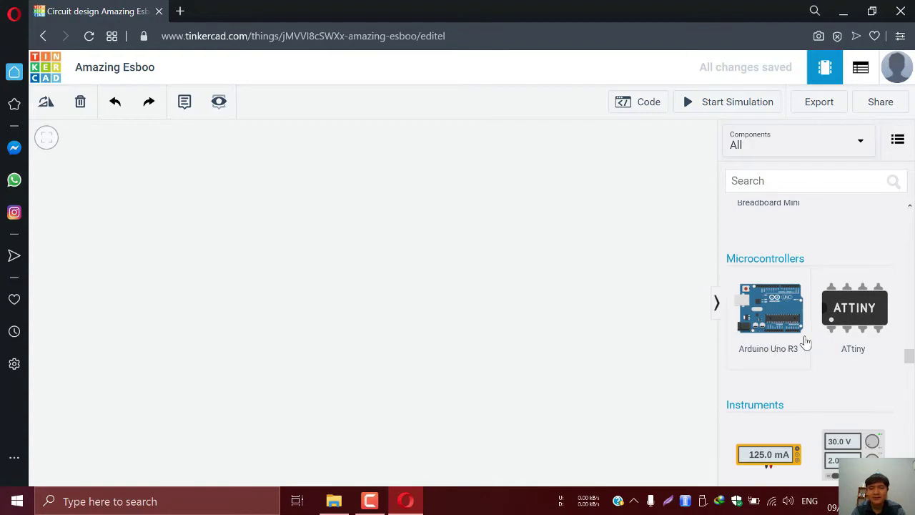
scroll(764, 329, down, 2)
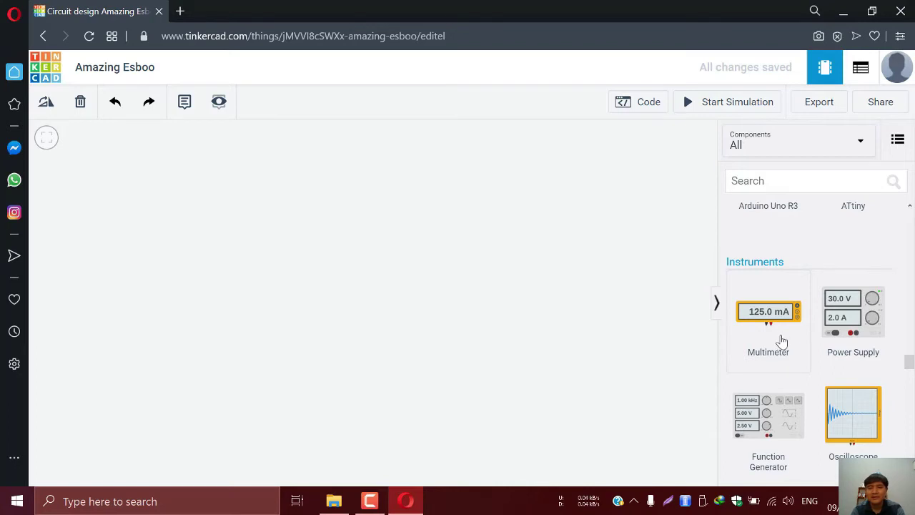
scroll(793, 358, down, 2)
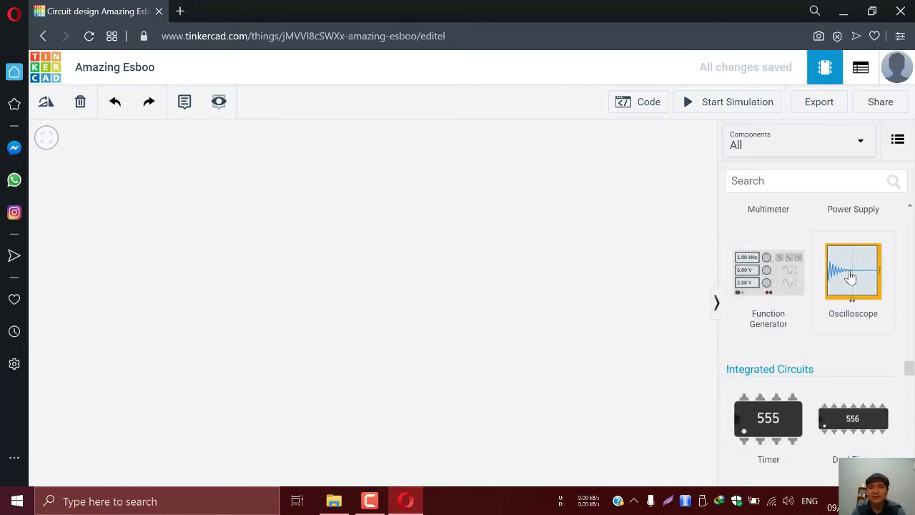
scroll(836, 302, down, 3)
scroll(835, 311, up, 3)
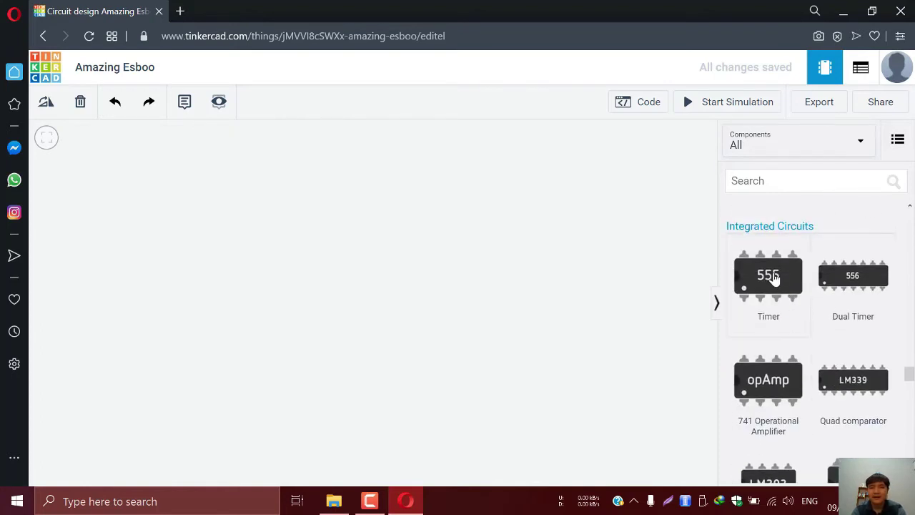
scroll(763, 289, down, 5)
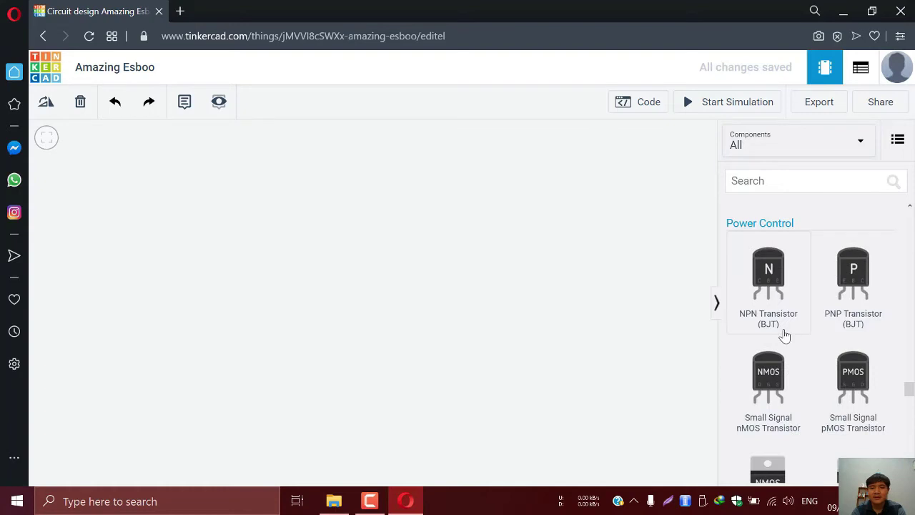
scroll(825, 388, down, 8)
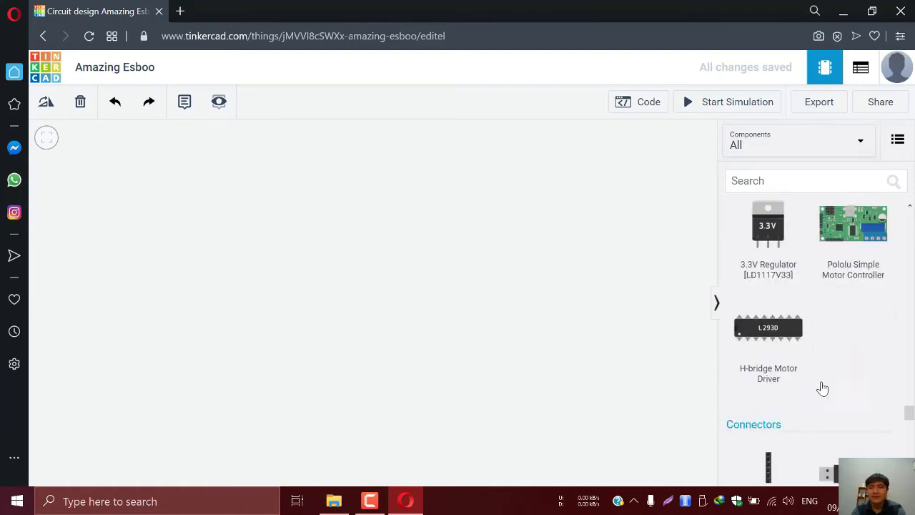
scroll(825, 358, up, 3)
scroll(821, 343, down, 5)
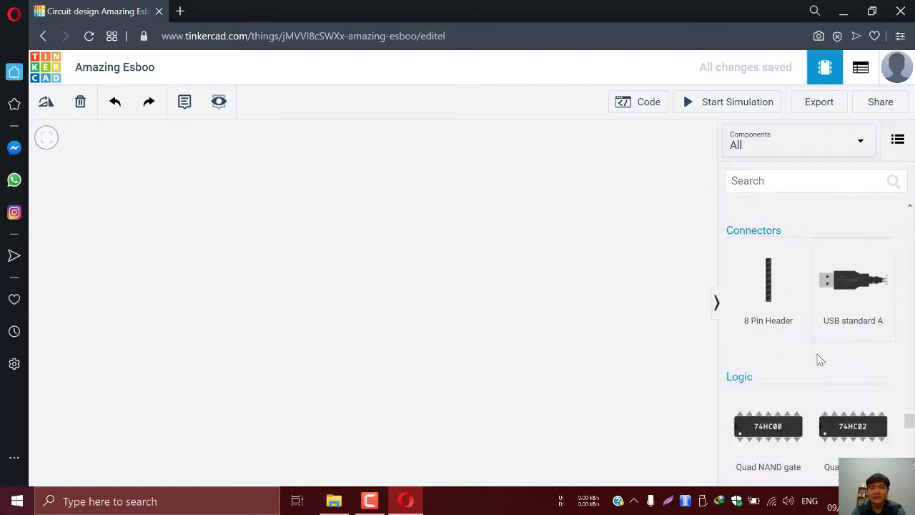
scroll(820, 360, down, 2)
scroll(818, 363, up, 2)
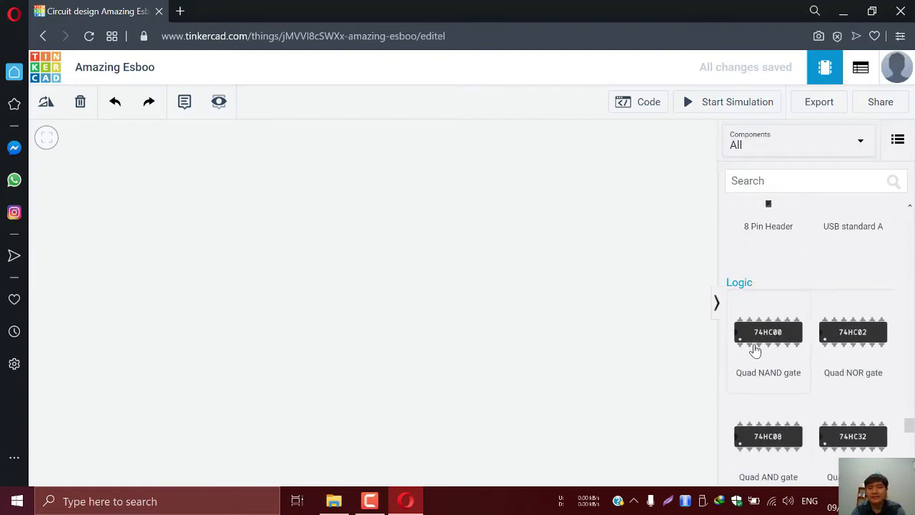
scroll(855, 366, down, 3)
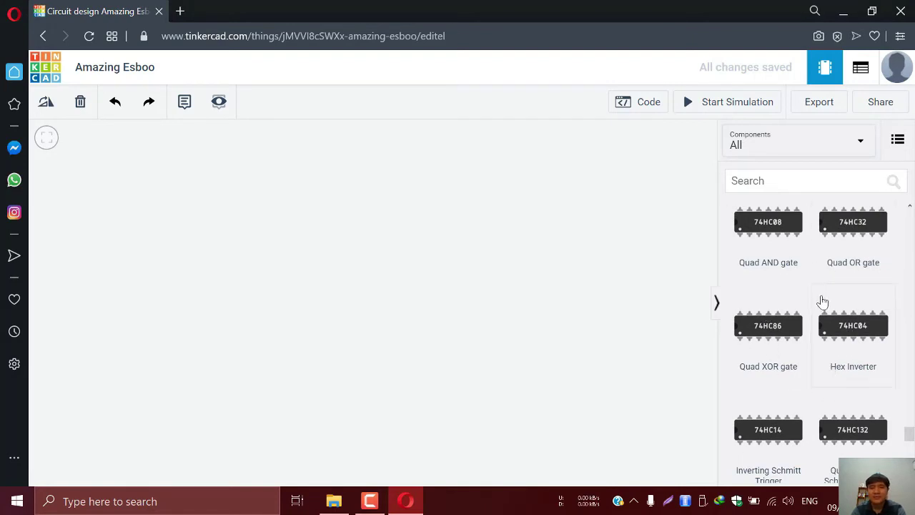
scroll(820, 304, up, 2)
scroll(825, 319, up, 2)
scroll(822, 329, down, 8)
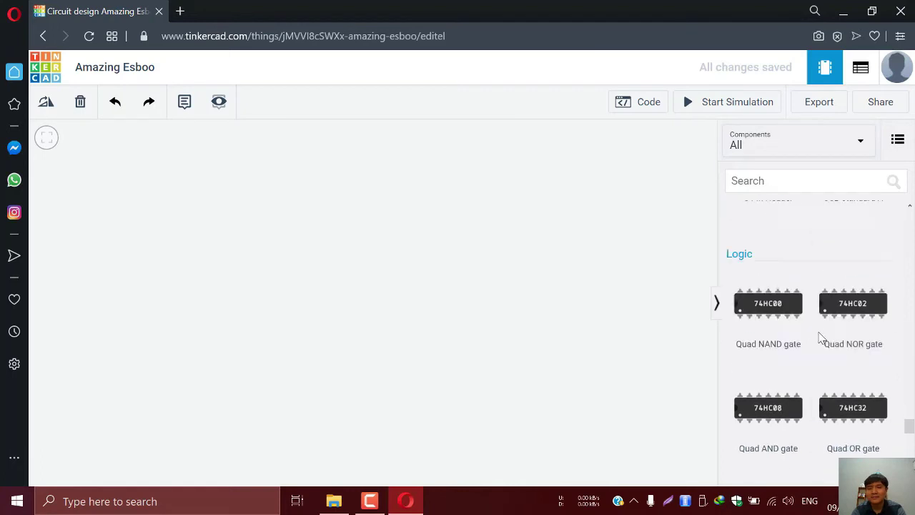
scroll(836, 386, up, 20)
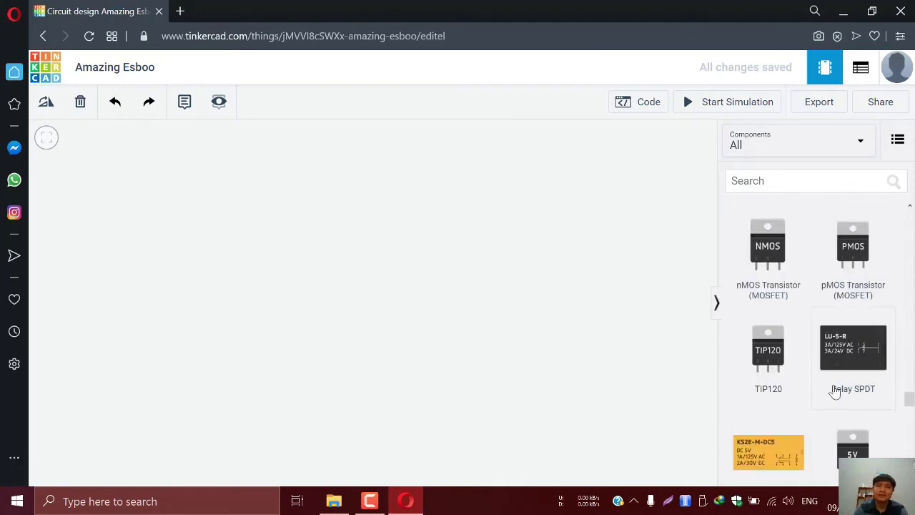
scroll(847, 354, up, 5)
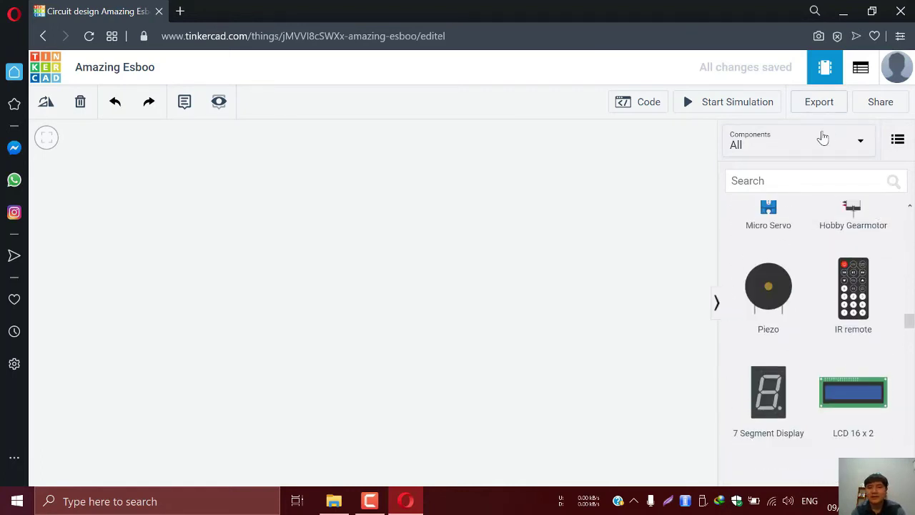
Preview the Basic and Arduino starter circuit sets
click(796, 150)
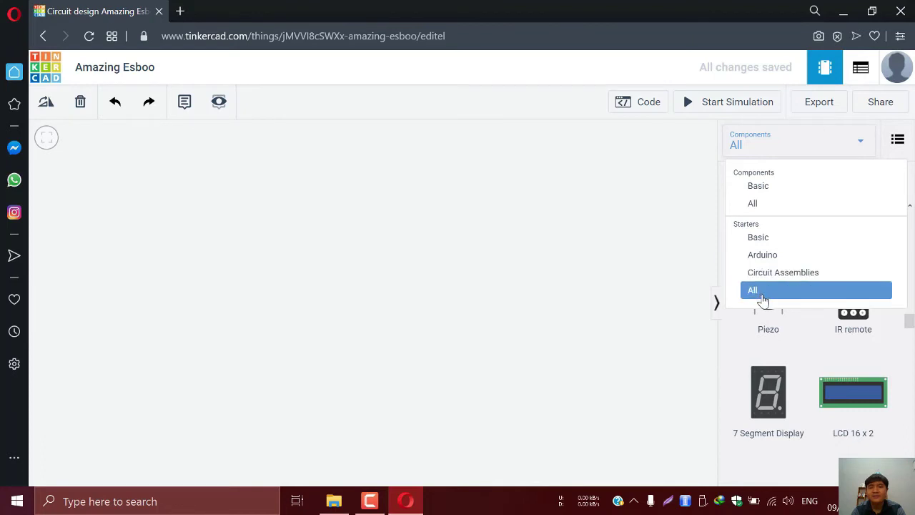
click(771, 245)
scroll(811, 314, down, 2)
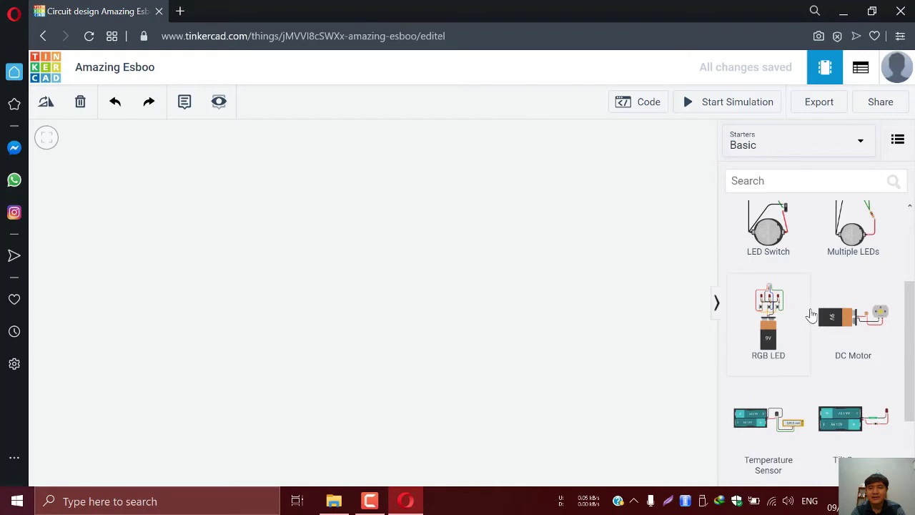
scroll(811, 314, up, 2)
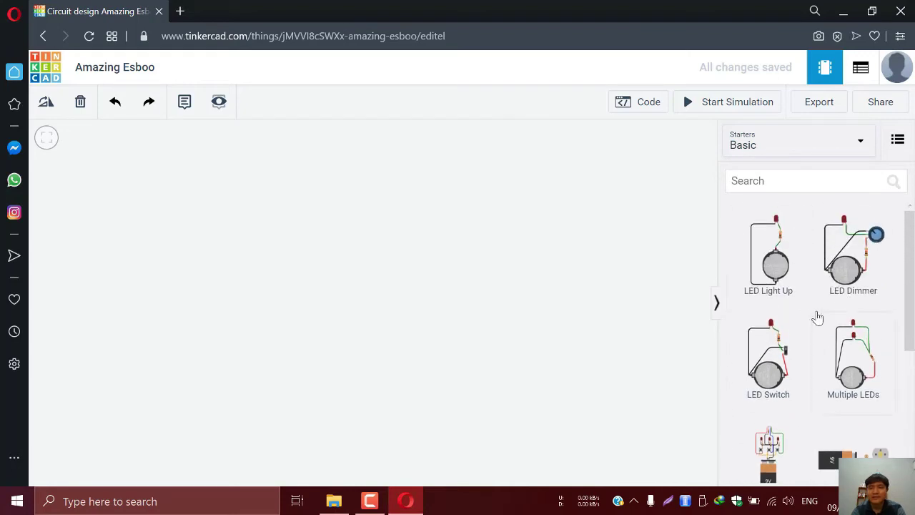
scroll(805, 444, down, 3)
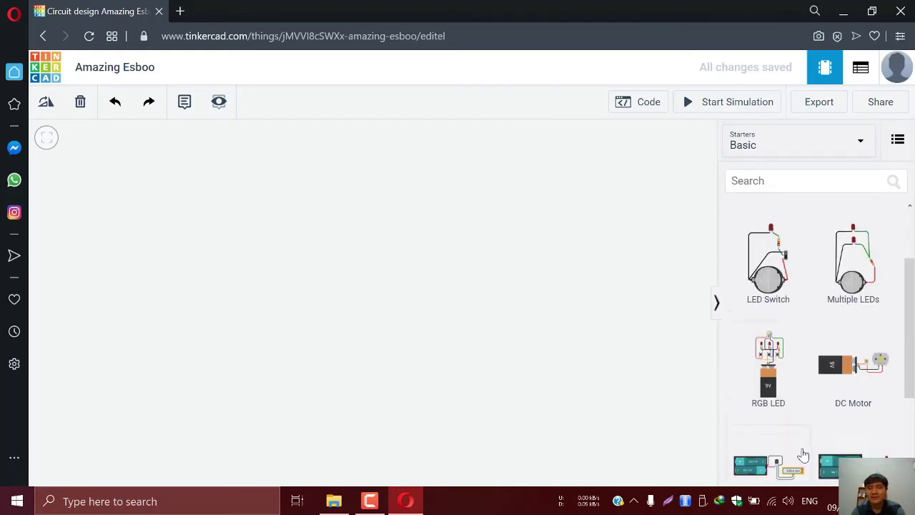
scroll(822, 425, up, 3)
click(772, 149)
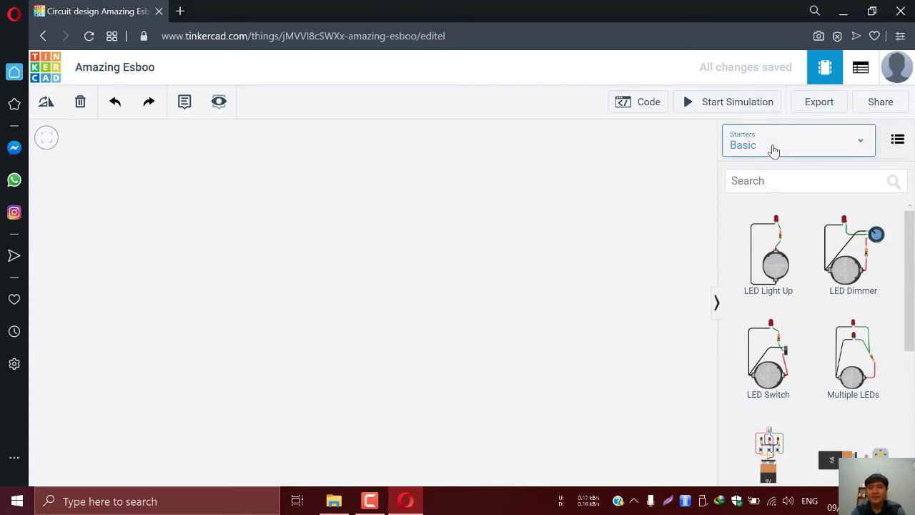
click(775, 257)
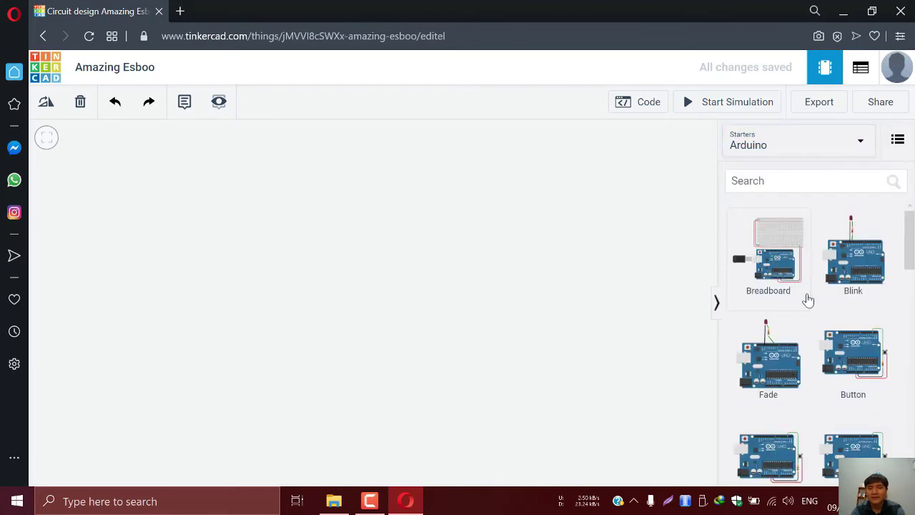
scroll(842, 336, down, 10)
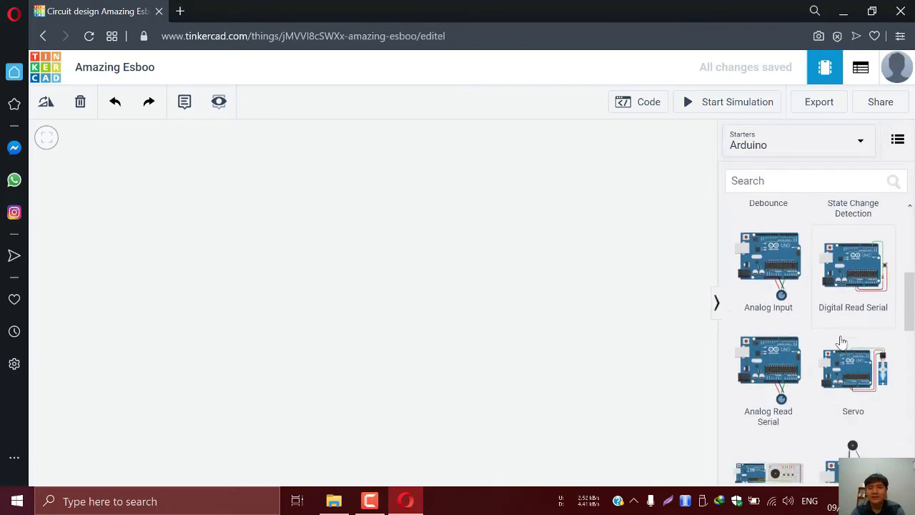
scroll(829, 420, up, 10)
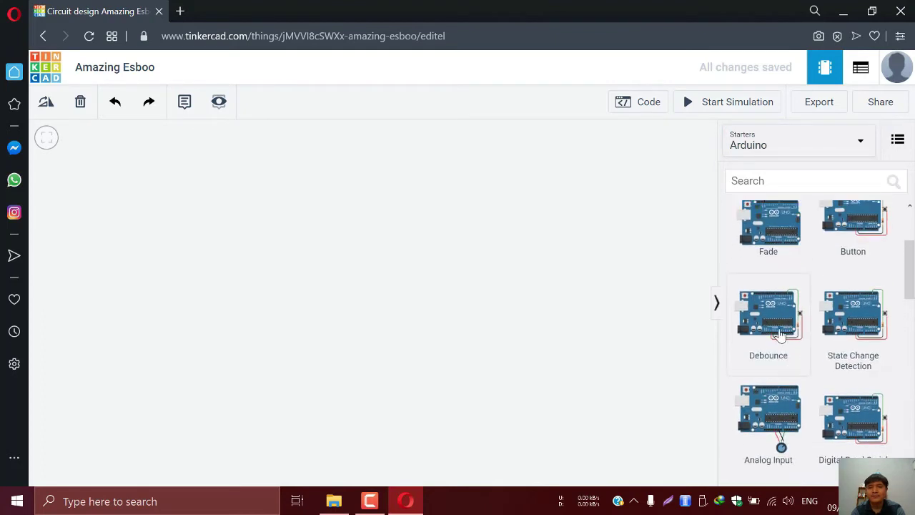
Preview the Circuit Assemblies starters, then all starter circuits together
click(769, 147)
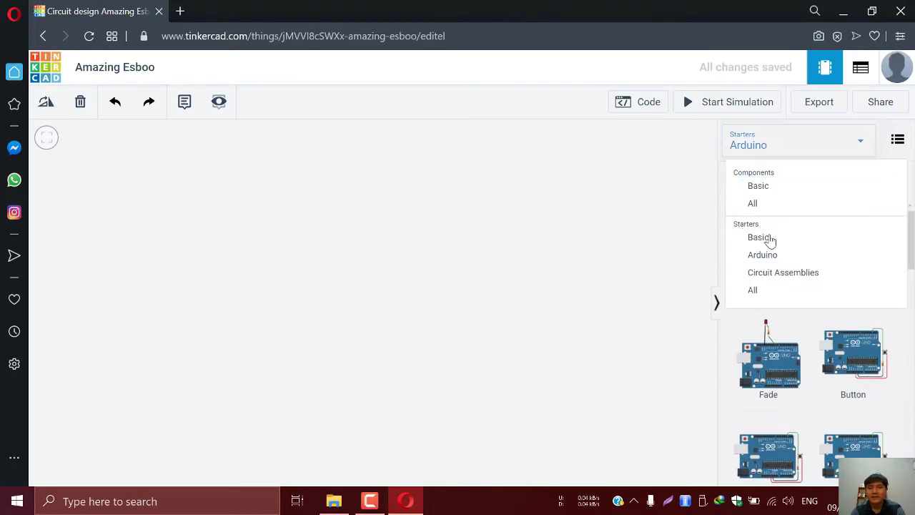
click(776, 280)
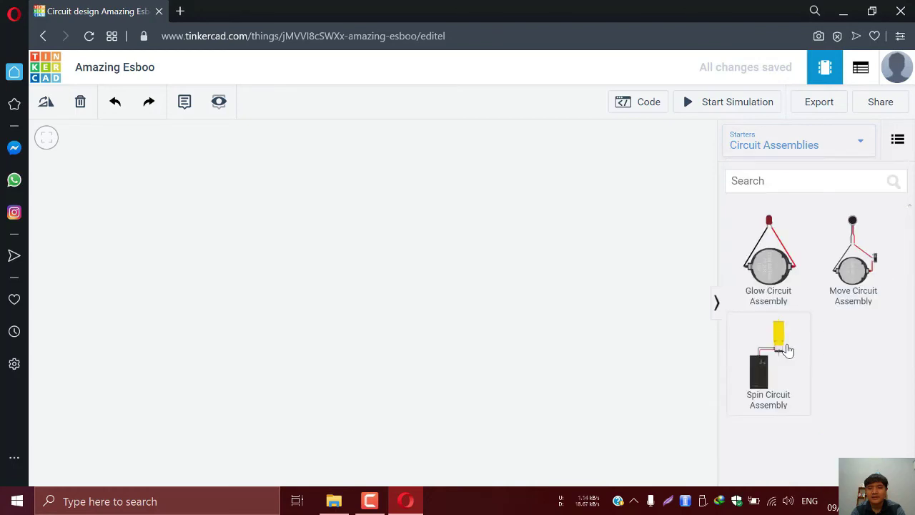
click(793, 143)
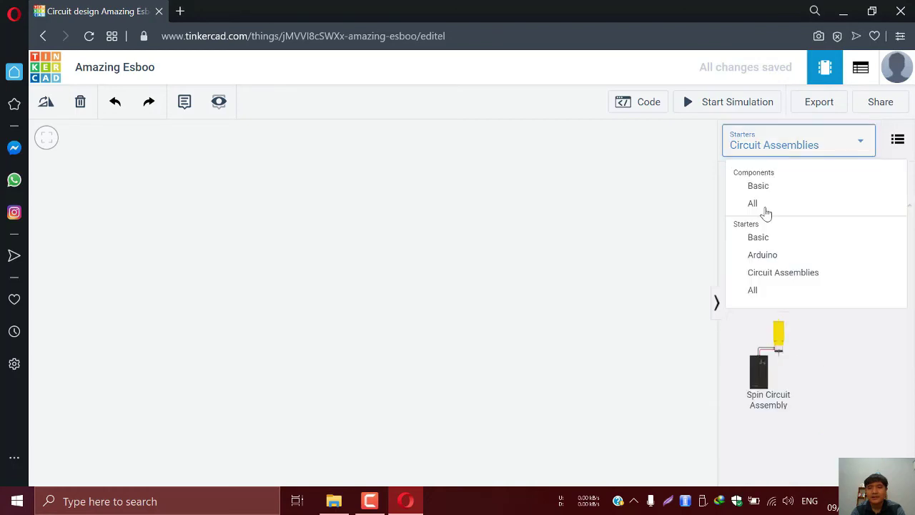
click(765, 297)
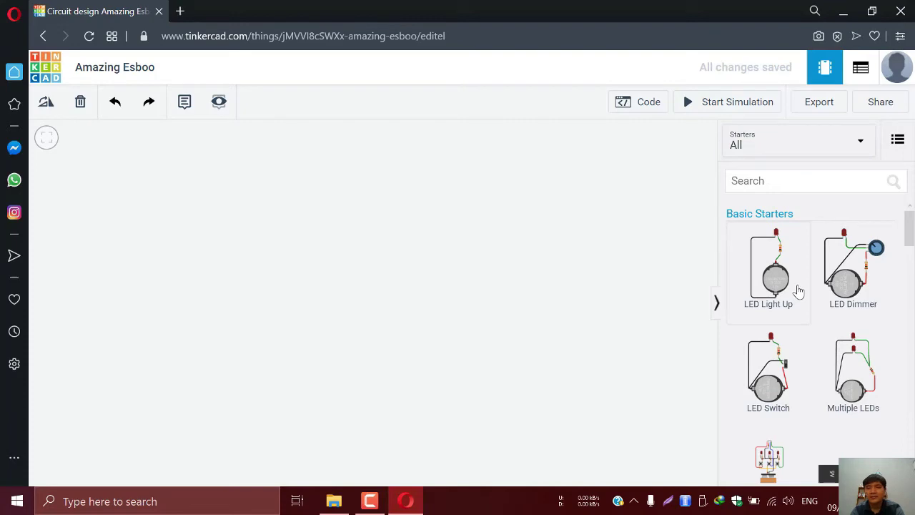
scroll(825, 290, down, 15)
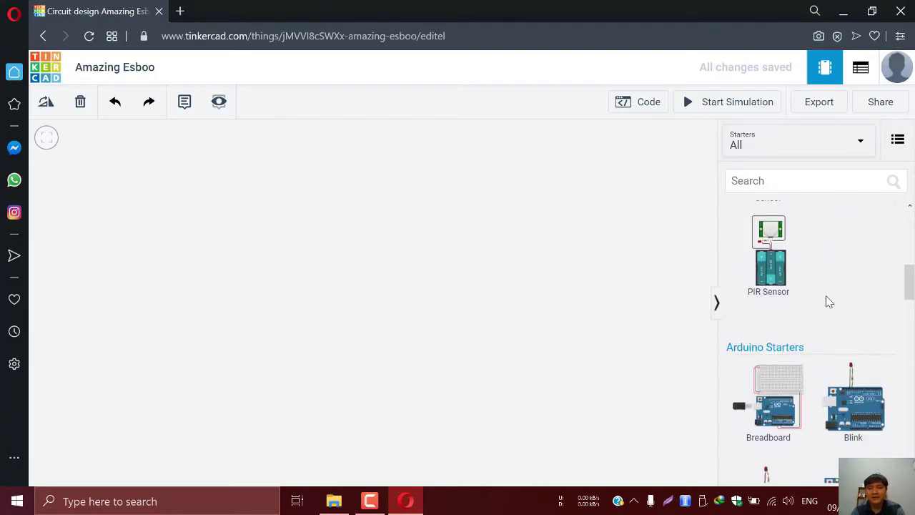
scroll(832, 332, down, 8)
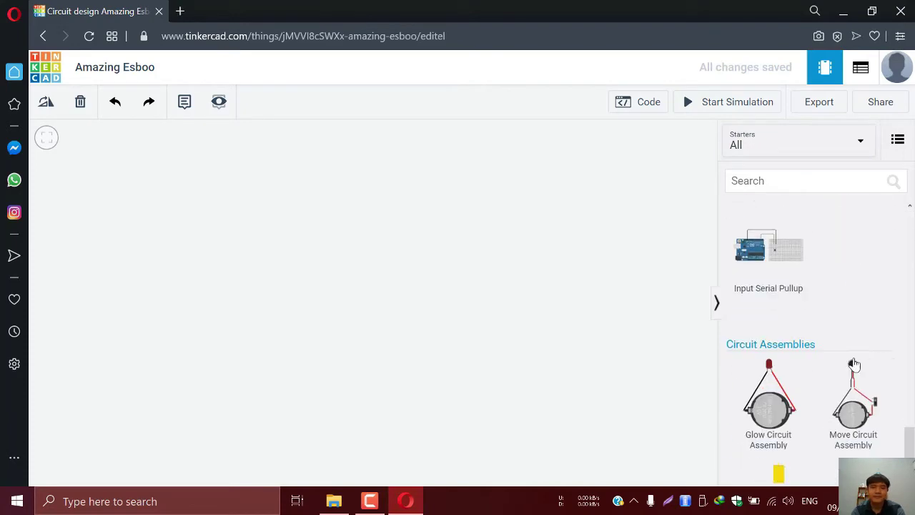
scroll(826, 315, up, 15)
scroll(825, 307, up, 15)
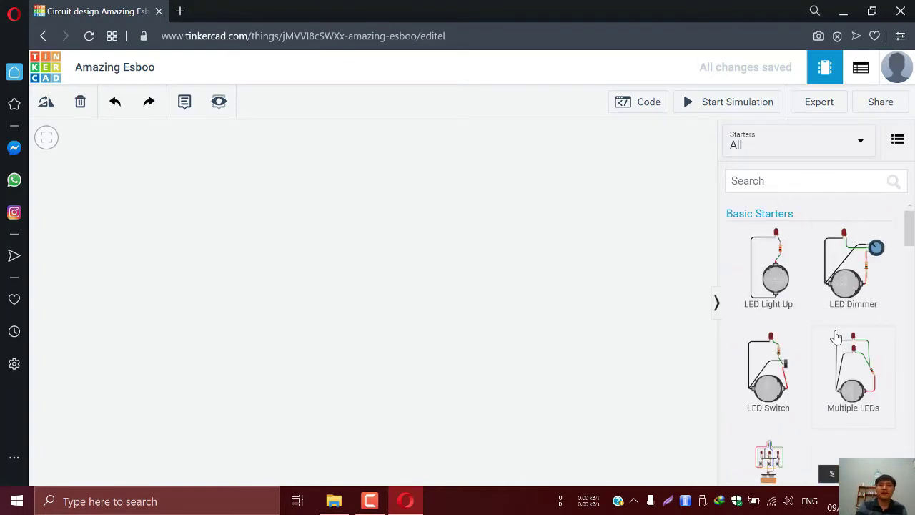
Return the parts panel to the Basic components gallery
click(855, 149)
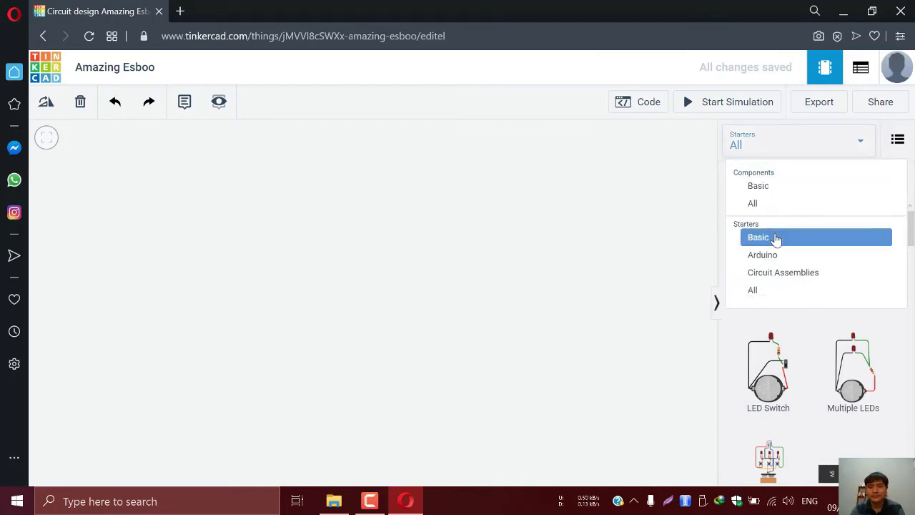
click(776, 239)
click(761, 145)
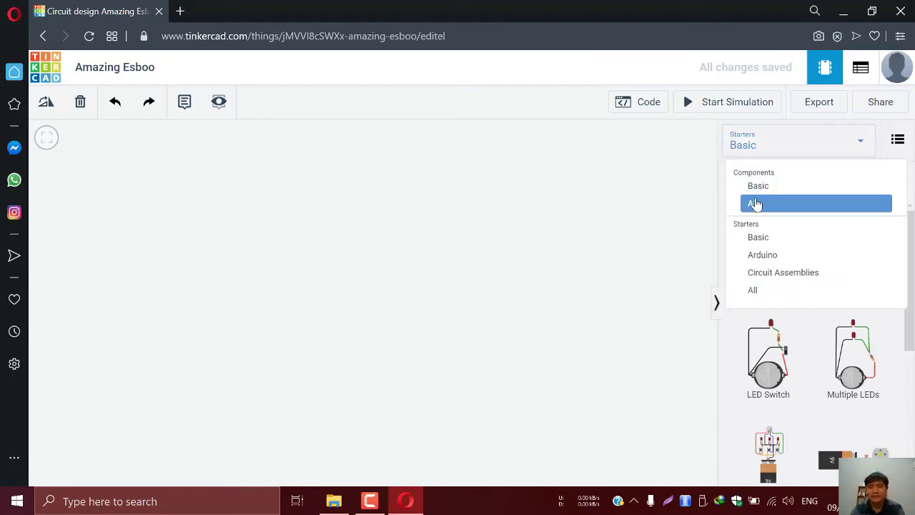
click(759, 187)
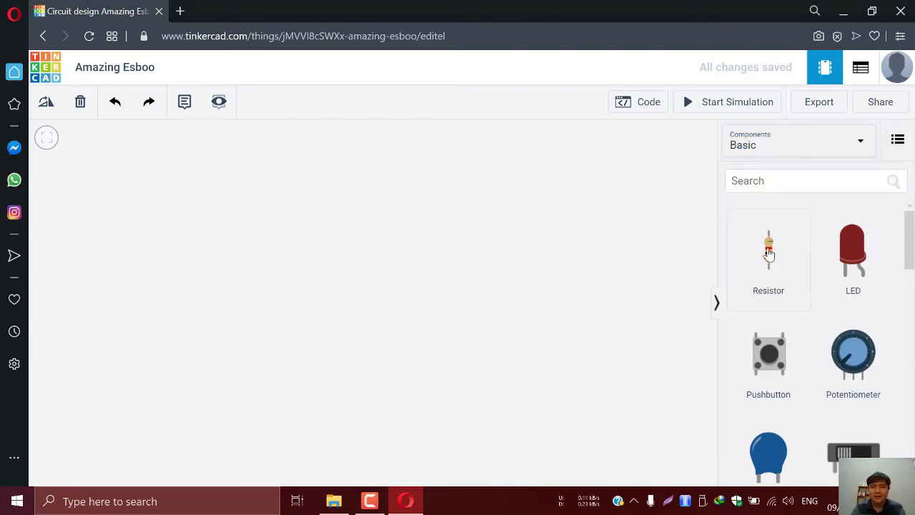
Drag a resistor and an LED from the Basic gallery onto the canvas
drag(768, 254, 316, 266)
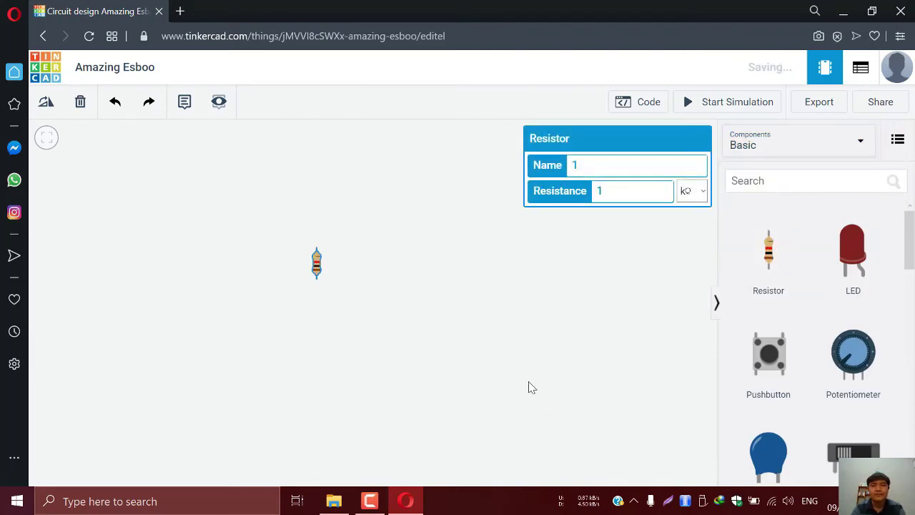
drag(851, 243, 401, 270)
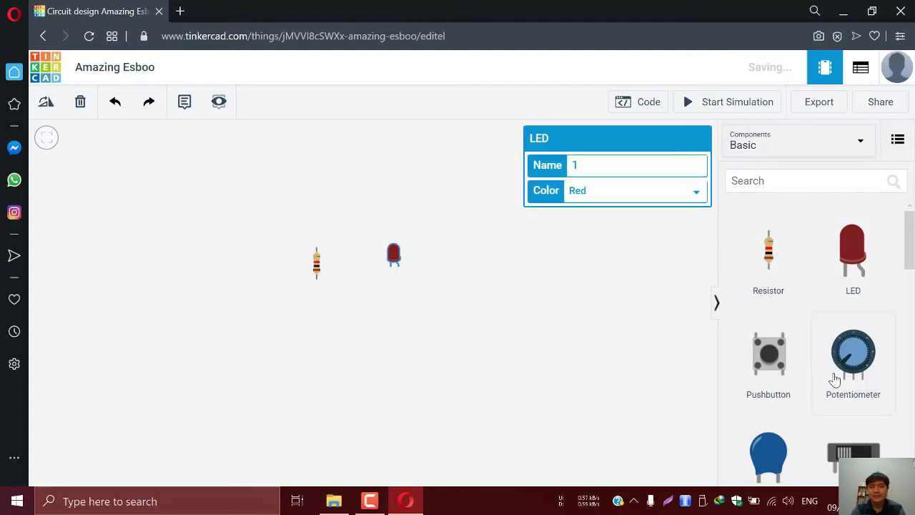
scroll(835, 379, down, 13)
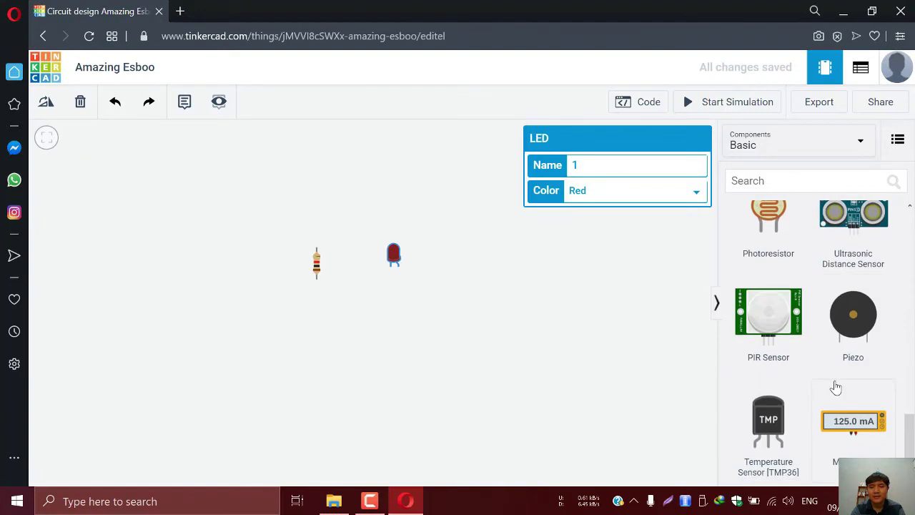
scroll(834, 388, up, 8)
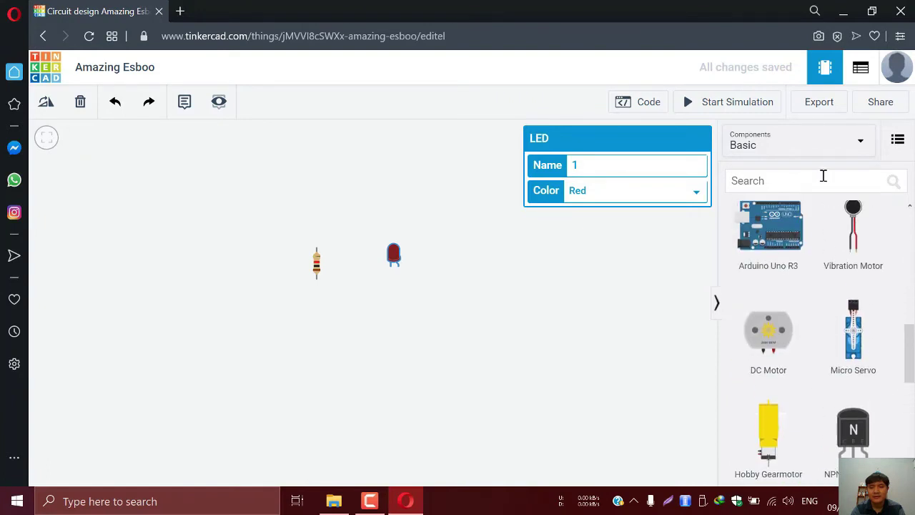
Switch to All components, place a Power Supply at top left, then select the LED
click(806, 152)
click(772, 206)
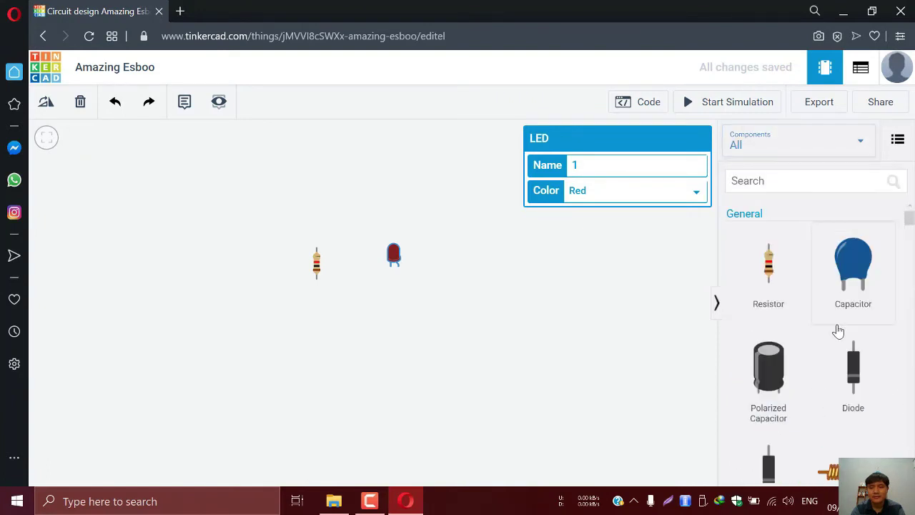
scroll(838, 329, down, 5)
scroll(840, 329, down, 10)
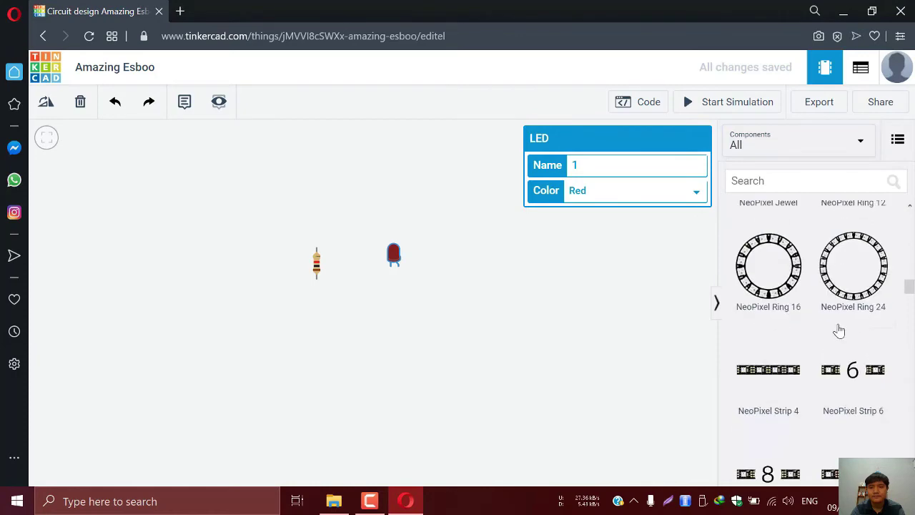
scroll(840, 328, down, 10)
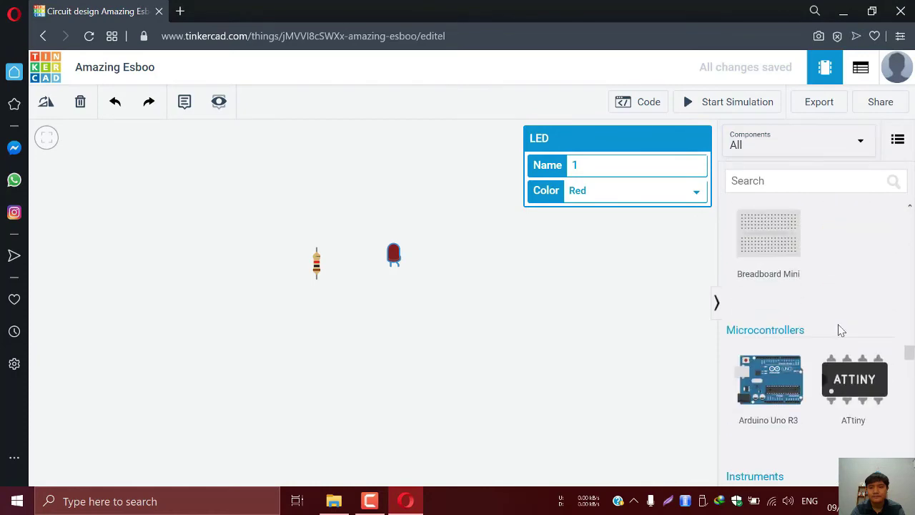
scroll(839, 328, up, 3)
click(853, 314)
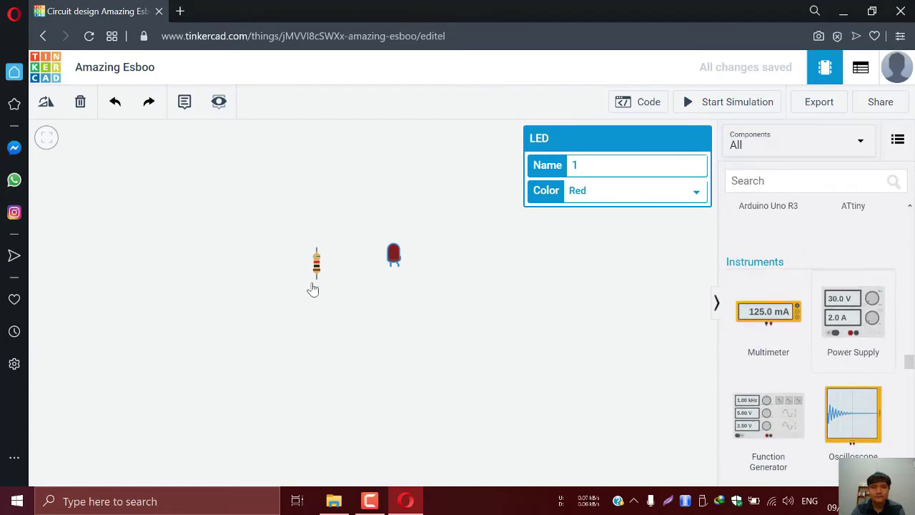
click(198, 201)
drag(198, 202, 239, 230)
click(290, 199)
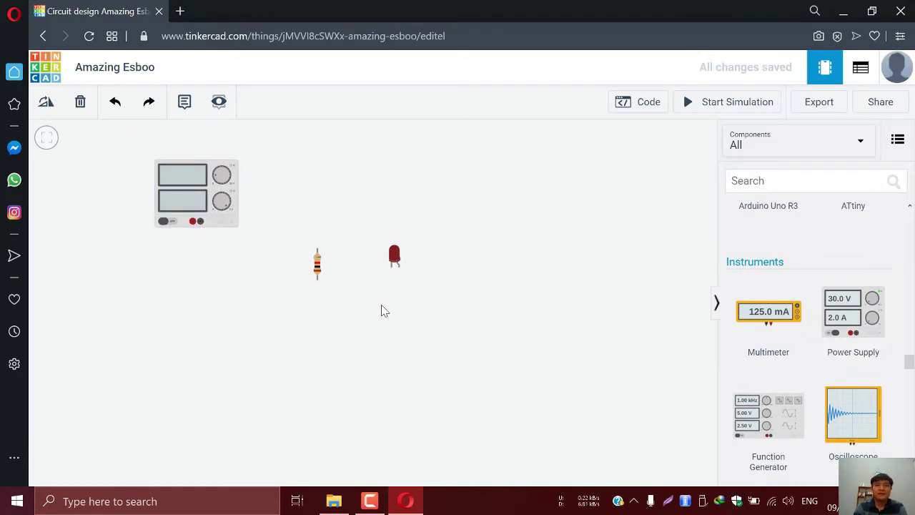
click(395, 256)
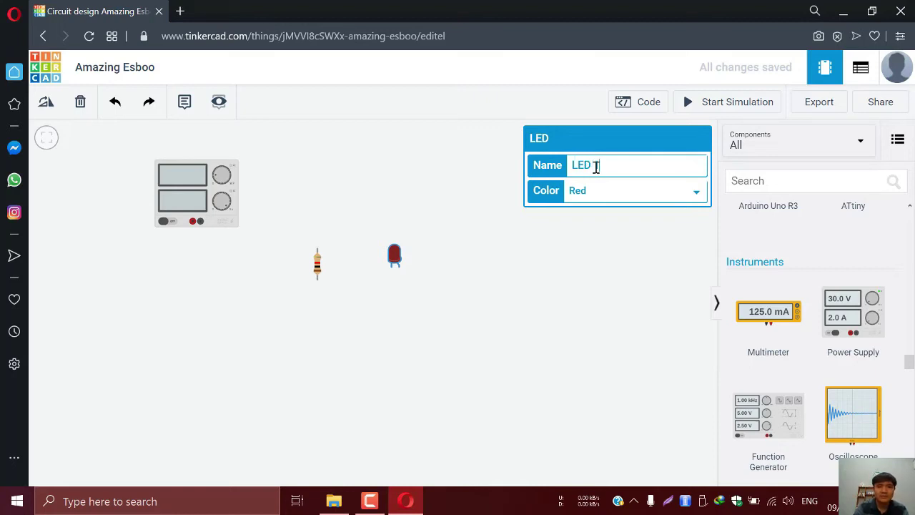
Keep the LED colour set to Red
click(608, 198)
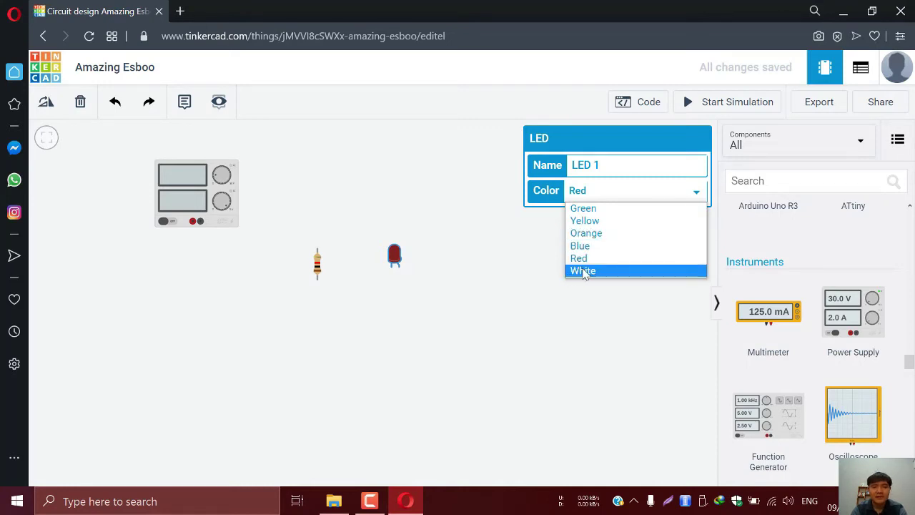
click(586, 258)
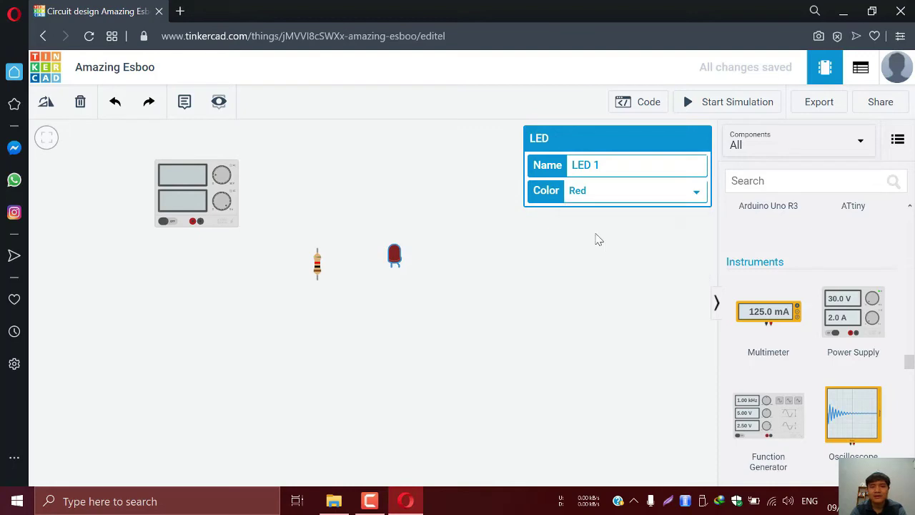
click(548, 266)
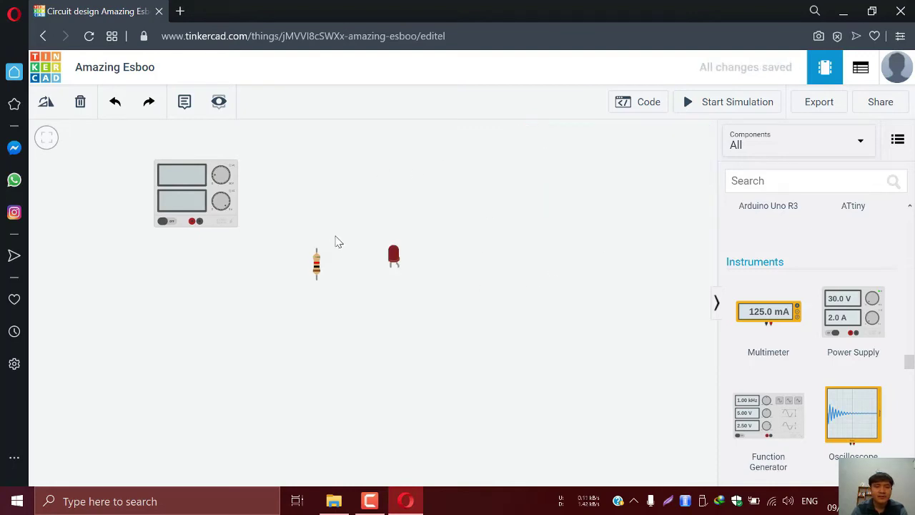
Name the resistor 'Resistor 1' and set its resistance to 330 Ω
click(318, 269)
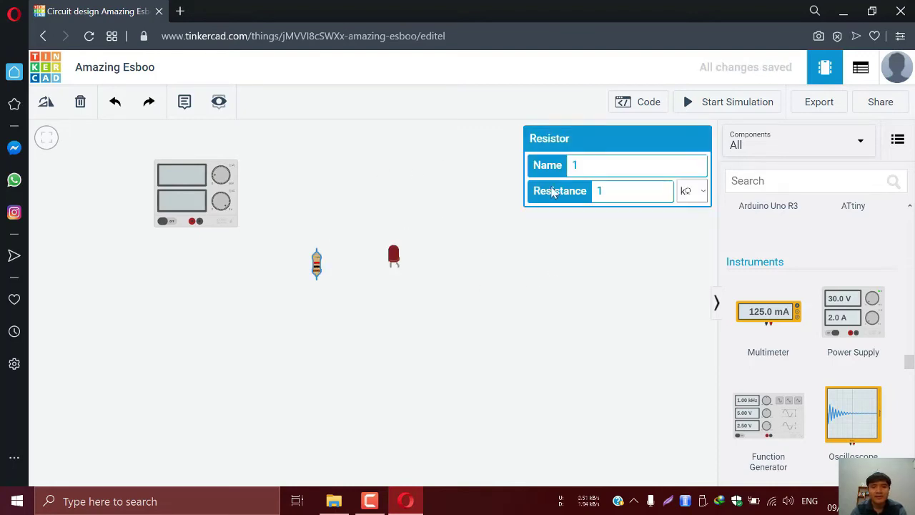
click(592, 163)
text(Resis)
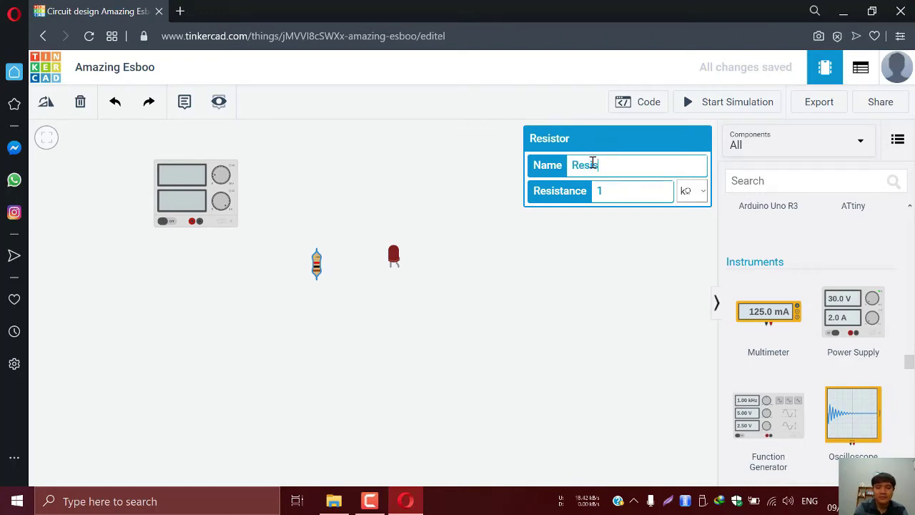
text(tor 1)
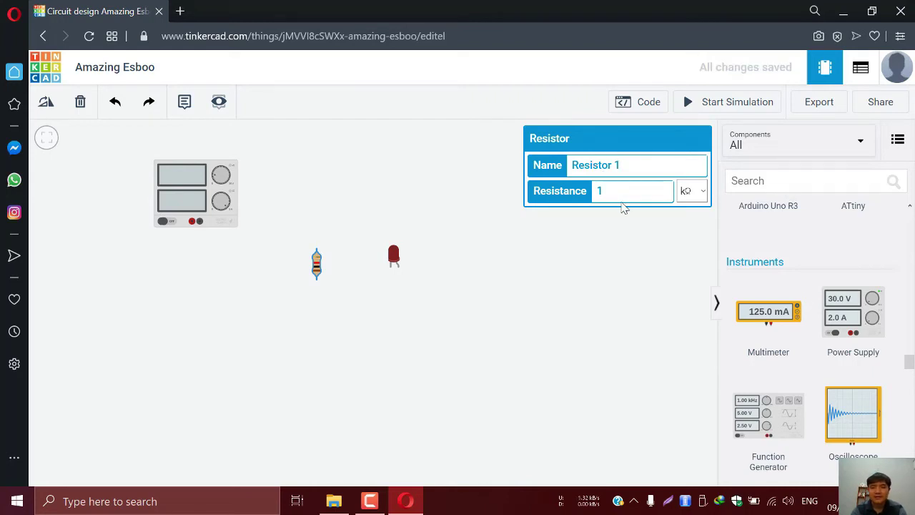
key(BackSpace)
text(330)
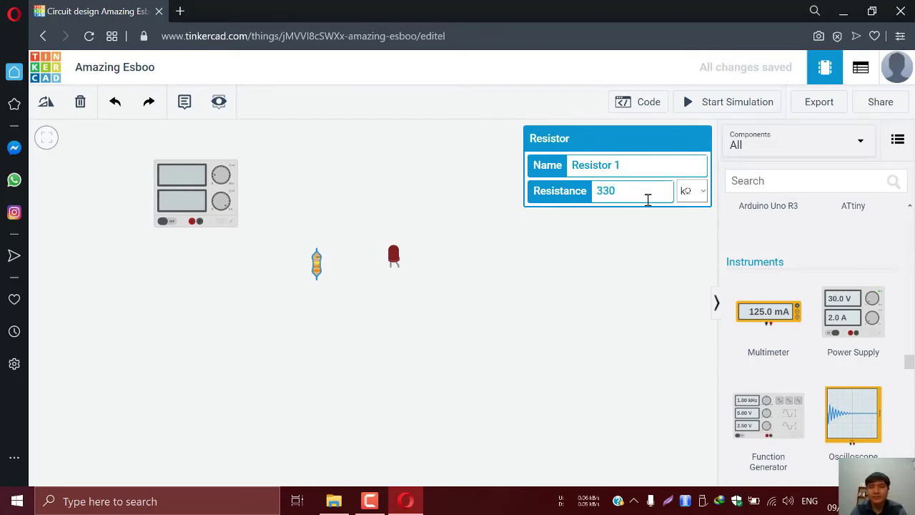
click(690, 190)
click(687, 259)
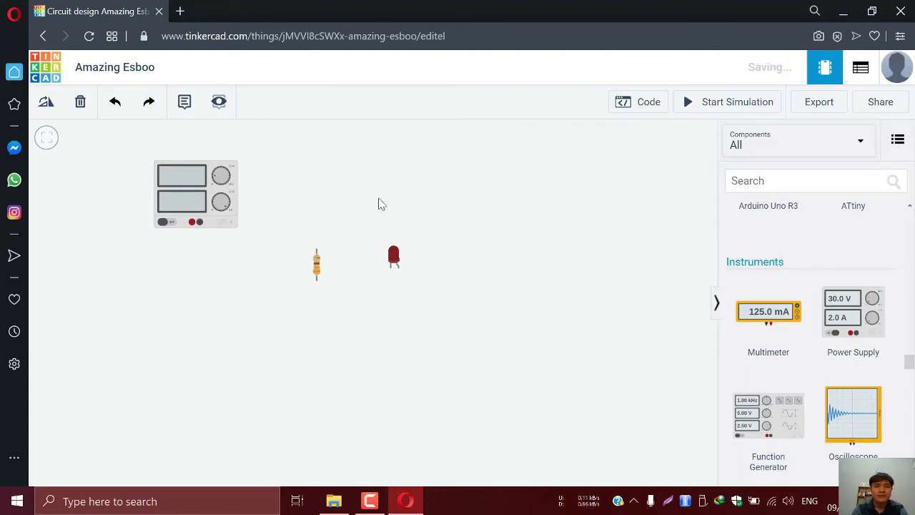
Place the LED and resistor side by side, right of the power supply
drag(317, 251, 330, 203)
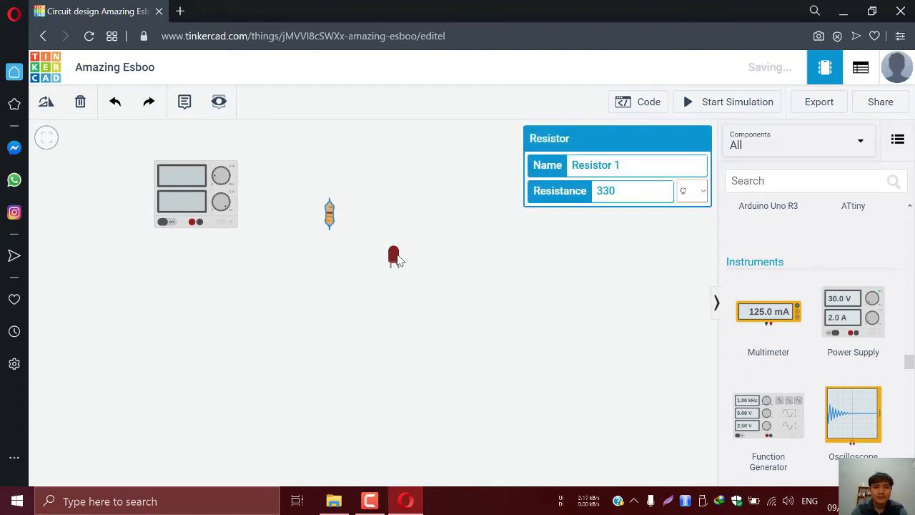
drag(393, 266, 305, 193)
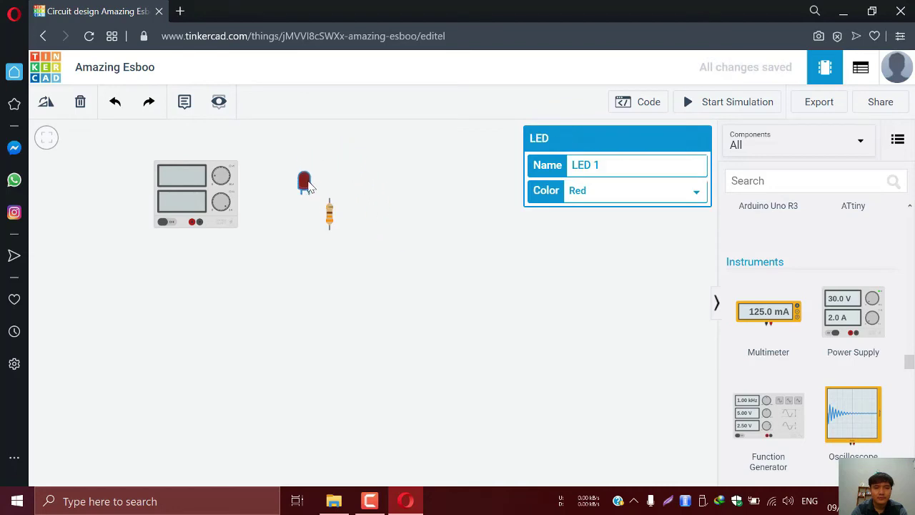
click(333, 223)
mouse_move(333, 223)
mouse_down()
mouse_move(354, 220)
mouse_move(347, 234)
mouse_move(348, 217)
mouse_up()
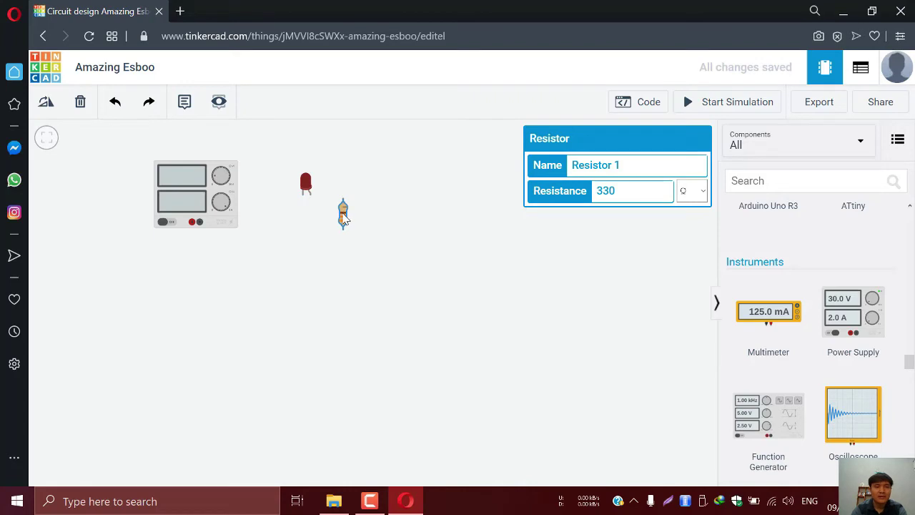
Rotate the resistor horizontal, then undo back to upright and frame the whole circuit
click(45, 105)
click(44, 105)
click(44, 105)
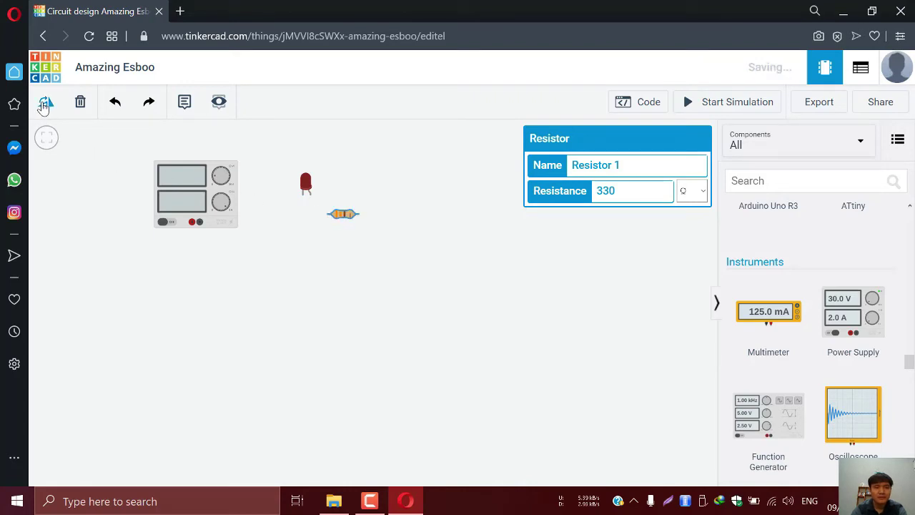
drag(345, 217, 335, 220)
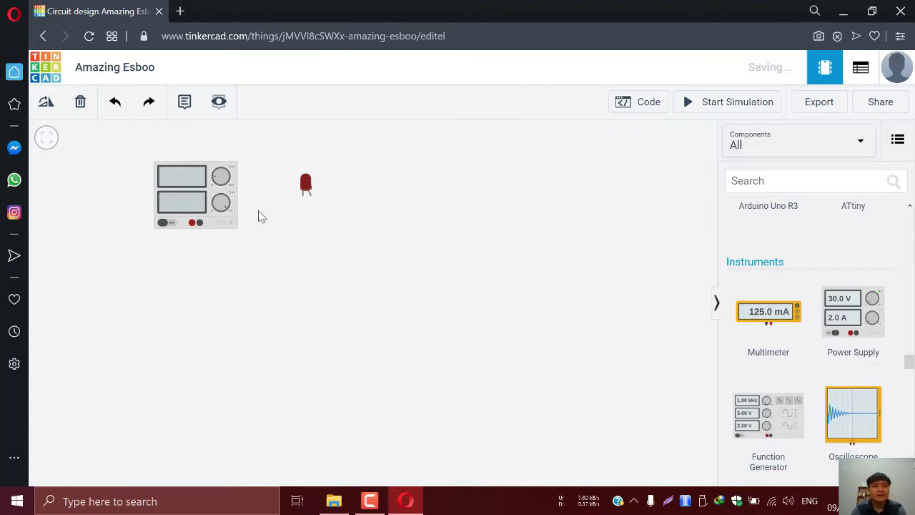
click(114, 104)
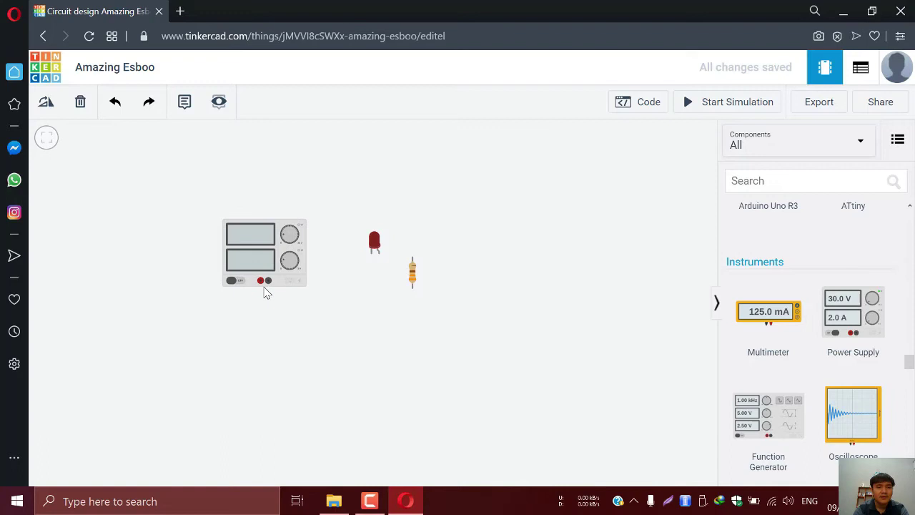
scroll(264, 293, up, 5)
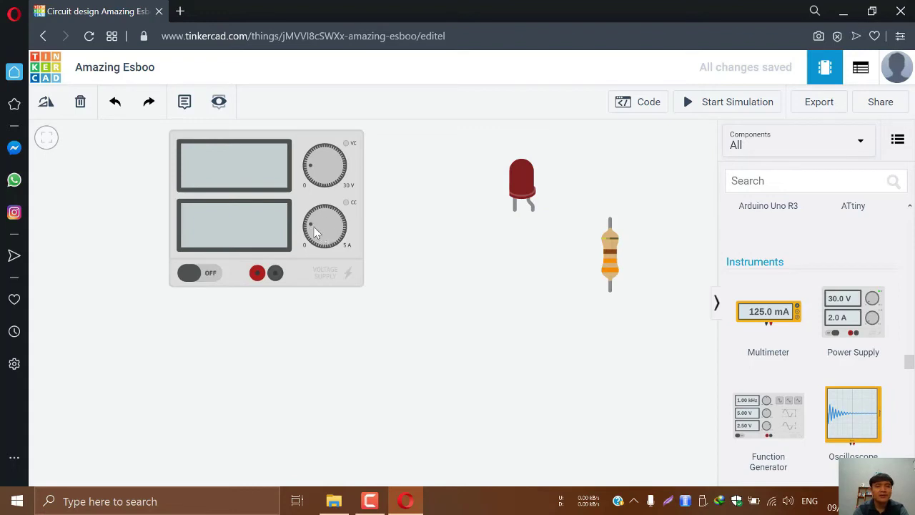
scroll(452, 247, down, 1)
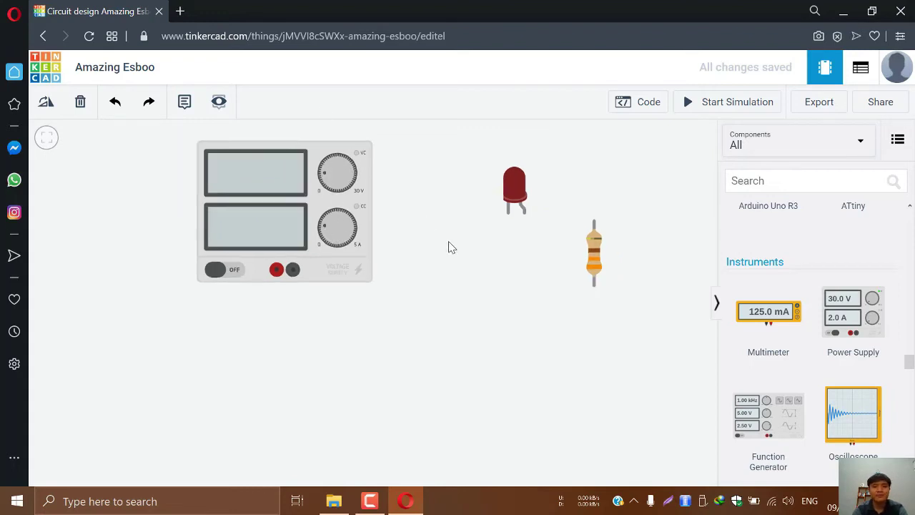
scroll(541, 238, up, 1)
drag(550, 264, 533, 300)
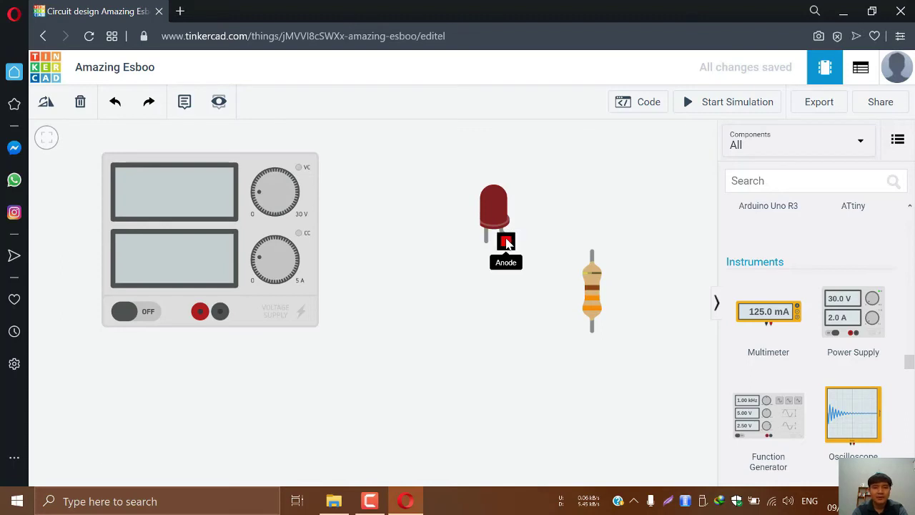
Wire the LED anode to the resistor's top and the resistor's bottom to supply +
click(506, 242)
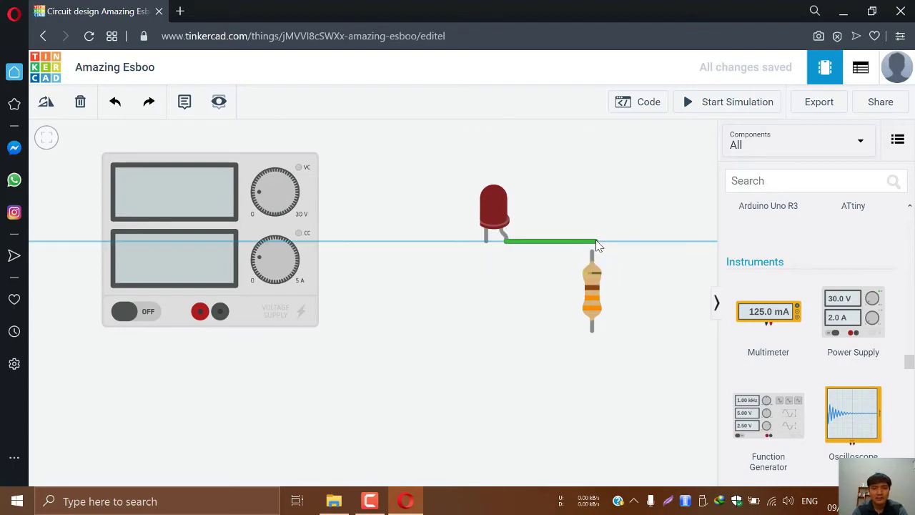
click(593, 242)
click(592, 251)
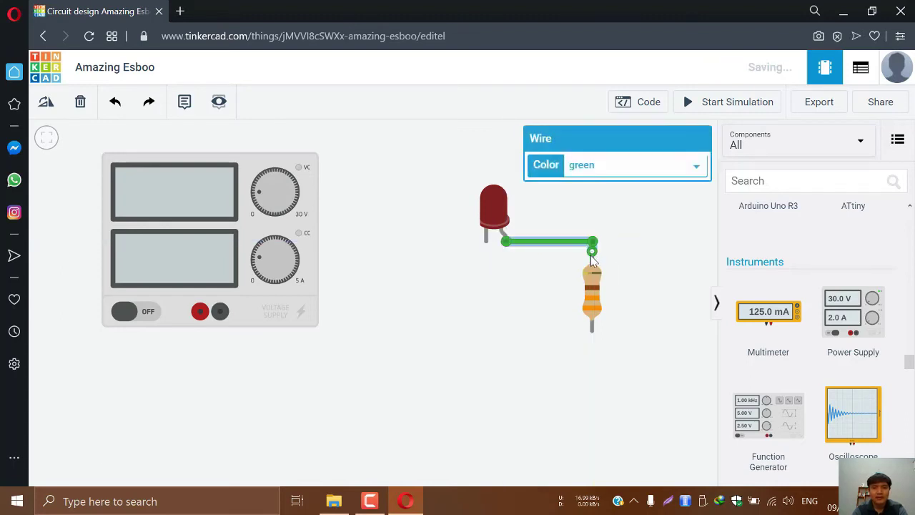
click(592, 331)
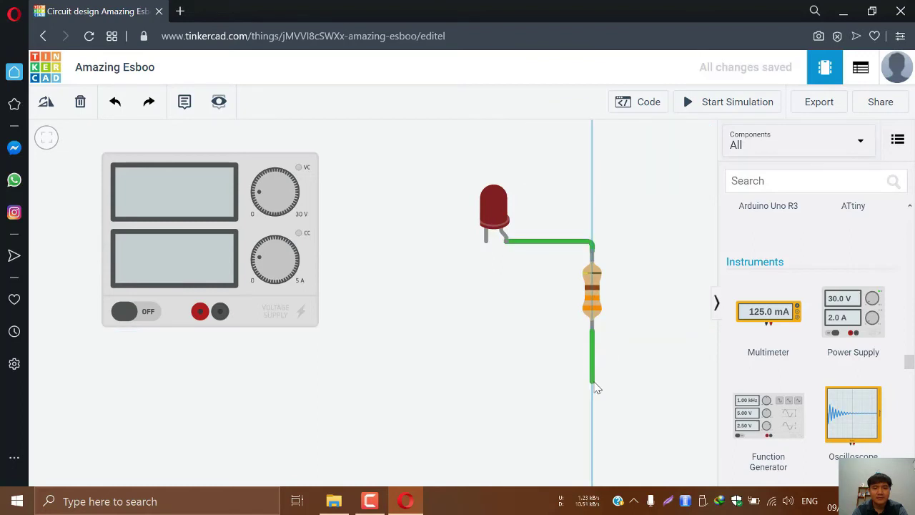
click(593, 376)
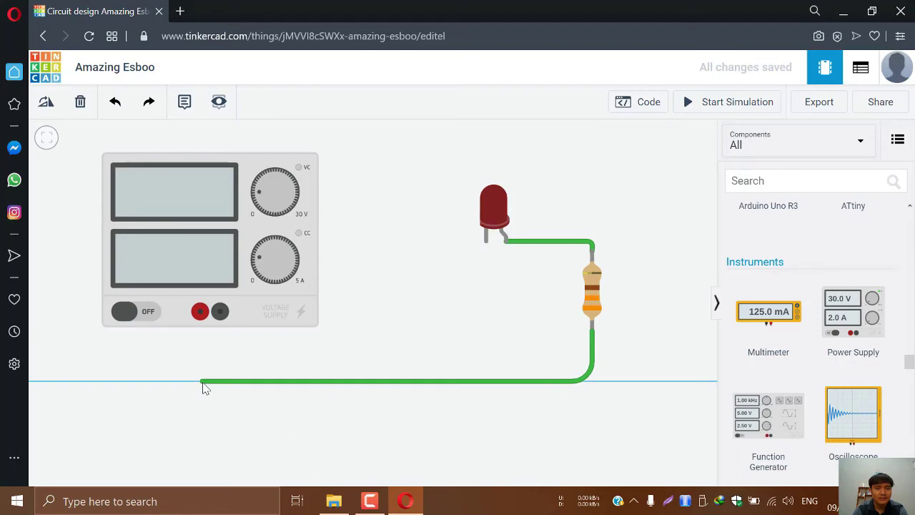
click(203, 380)
click(200, 312)
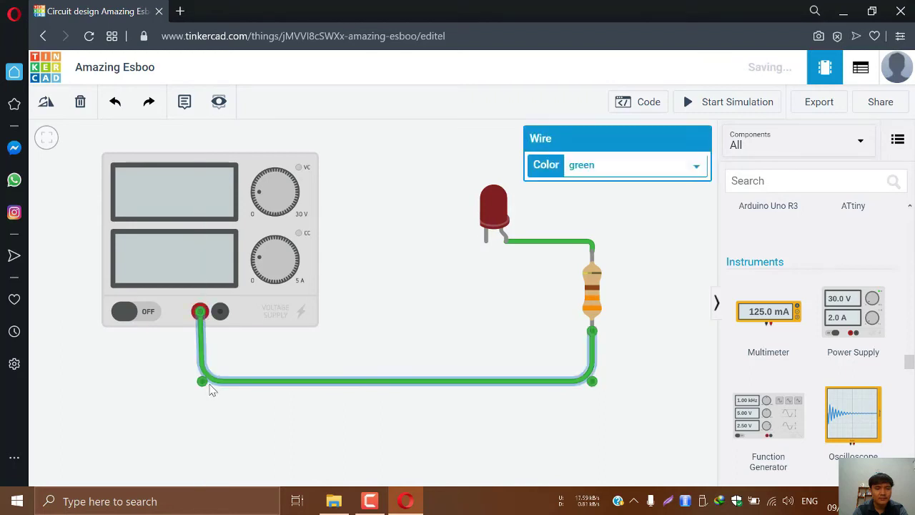
click(468, 281)
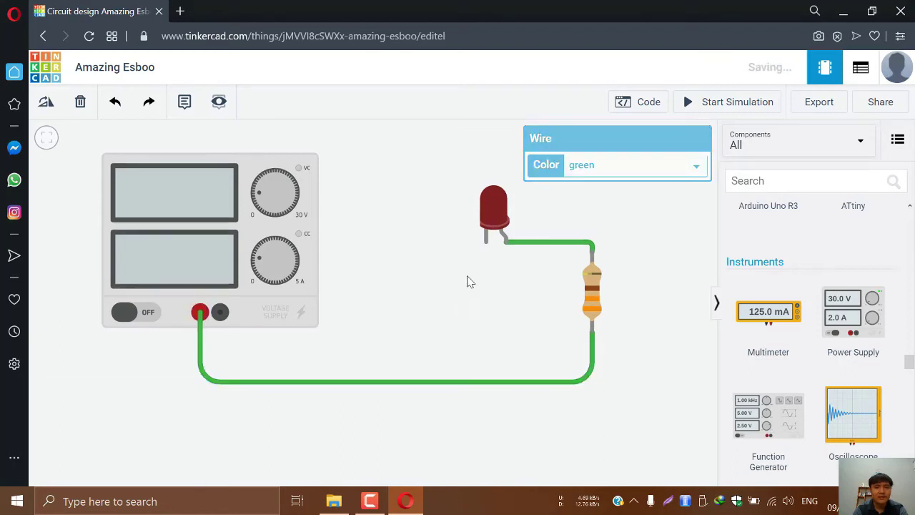
Wire the LED cathode to the supply's negative terminal
click(486, 242)
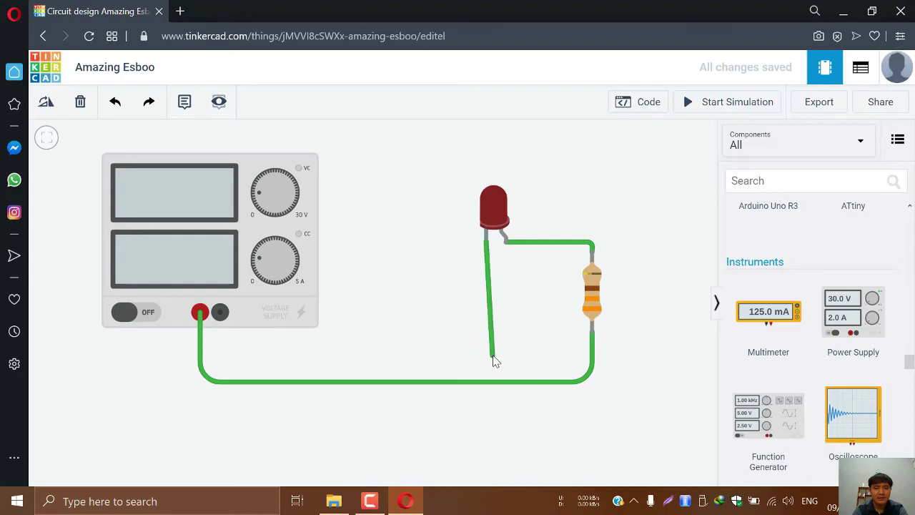
click(473, 352)
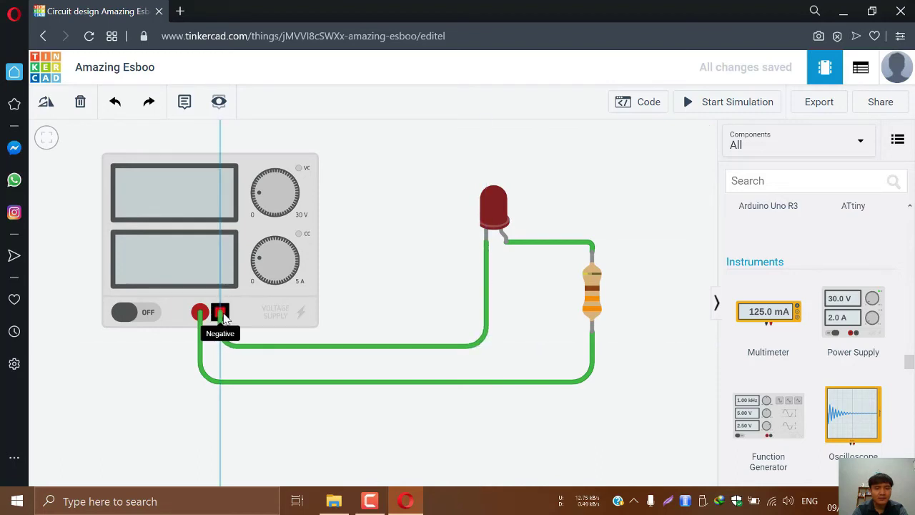
click(220, 312)
click(471, 248)
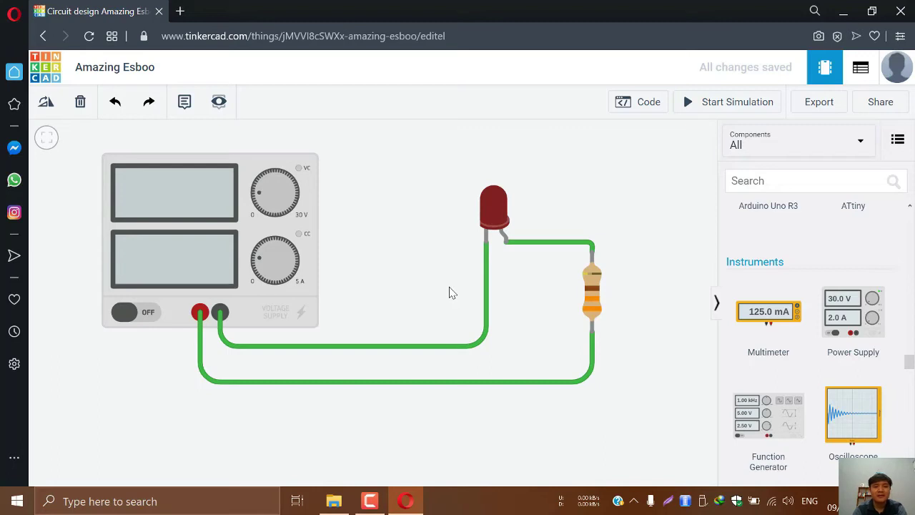
Colour the LED-to-resistor and resistor-to-positive wires red, and the LED cathode wire black
click(535, 247)
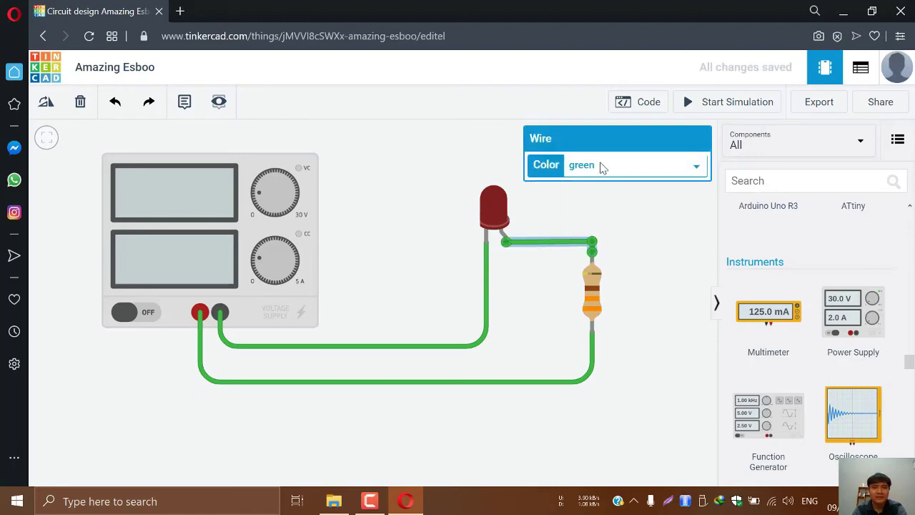
click(600, 167)
click(593, 195)
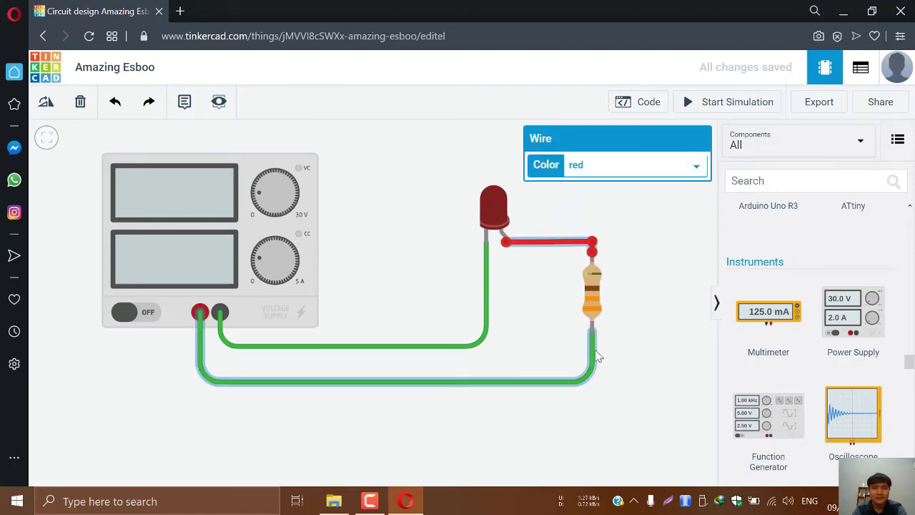
click(593, 357)
click(599, 166)
click(590, 187)
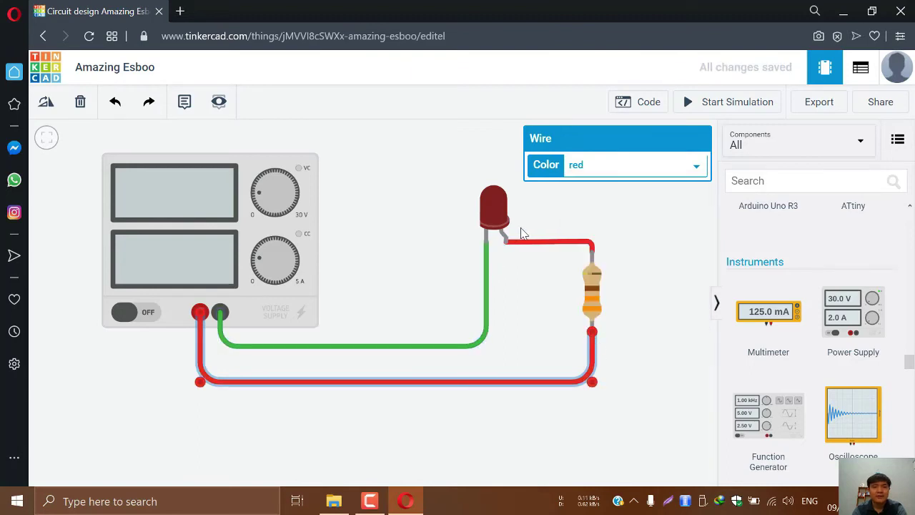
click(488, 272)
click(596, 165)
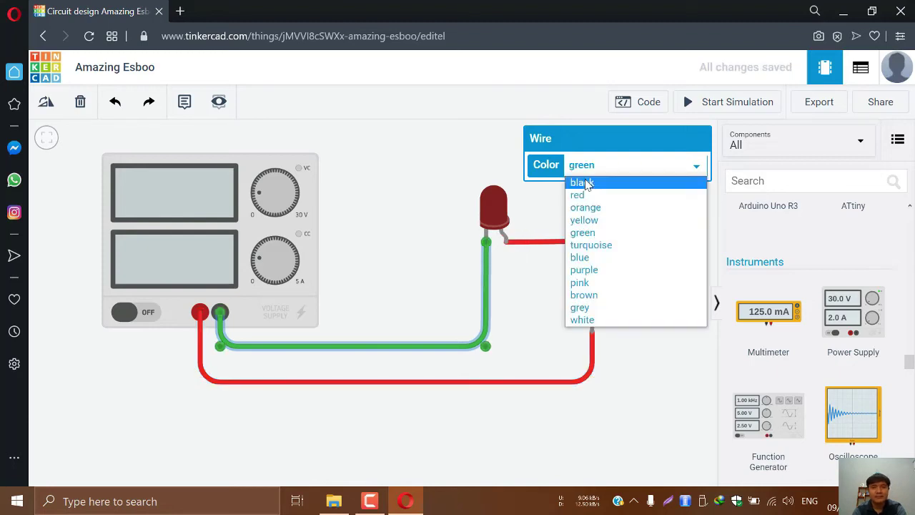
click(584, 183)
click(633, 221)
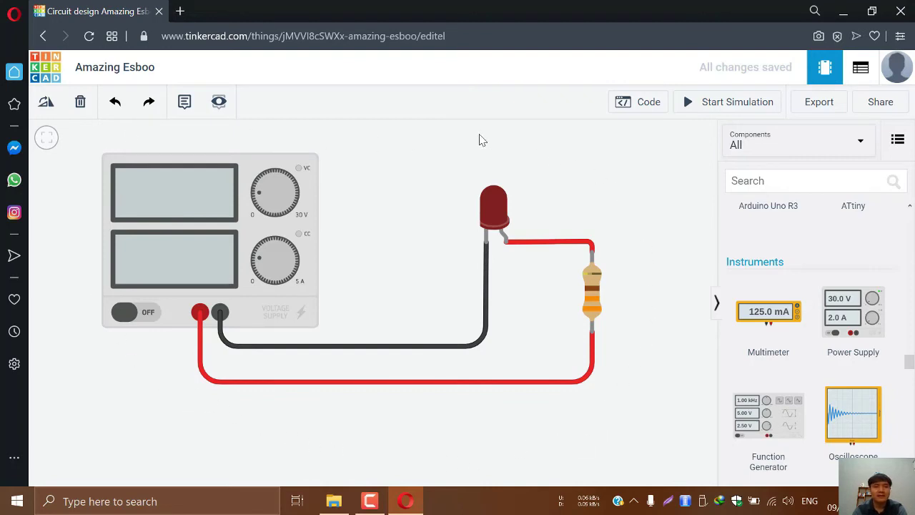
Run the simulation with the LED lit at 5.00 V and 9.16 mA, then stop it
click(717, 105)
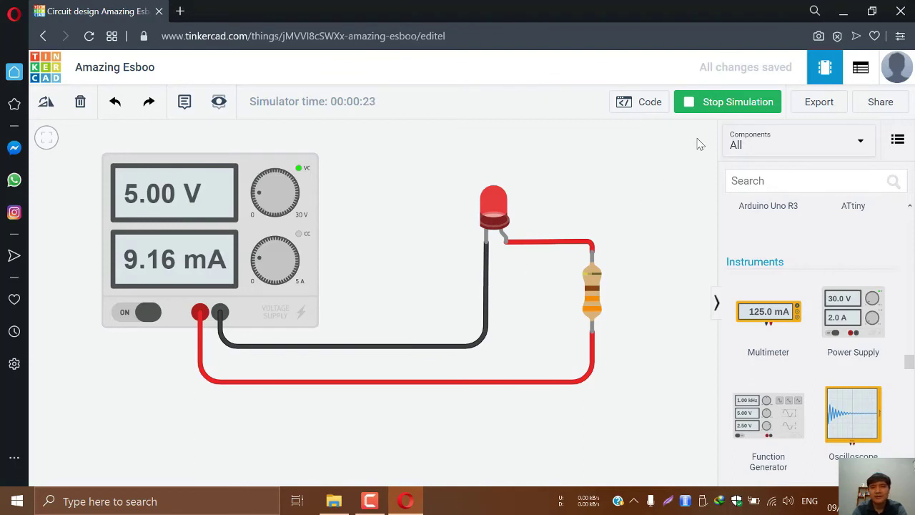
click(717, 106)
Add a multimeter to the workplane above the circuit
drag(776, 326, 399, 175)
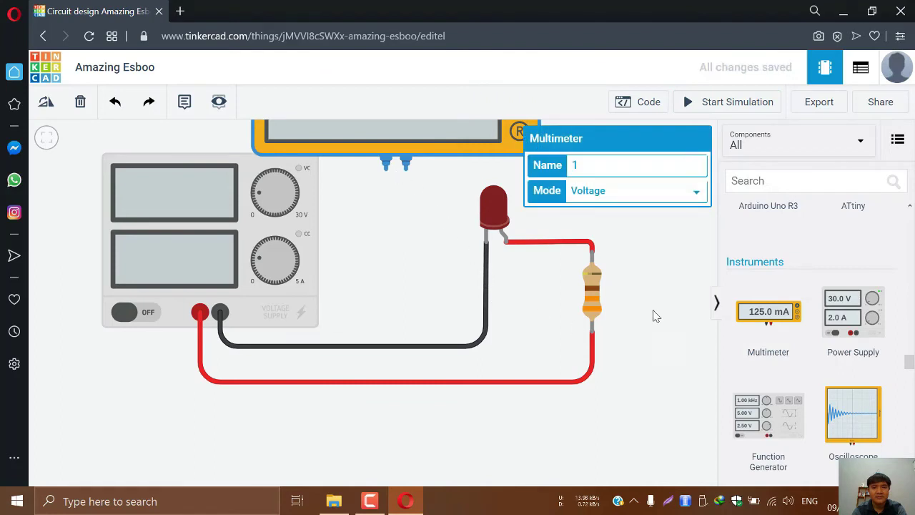
mouse_move(654, 316)
mouse_down()
mouse_move(648, 375)
mouse_move(653, 327)
mouse_up()
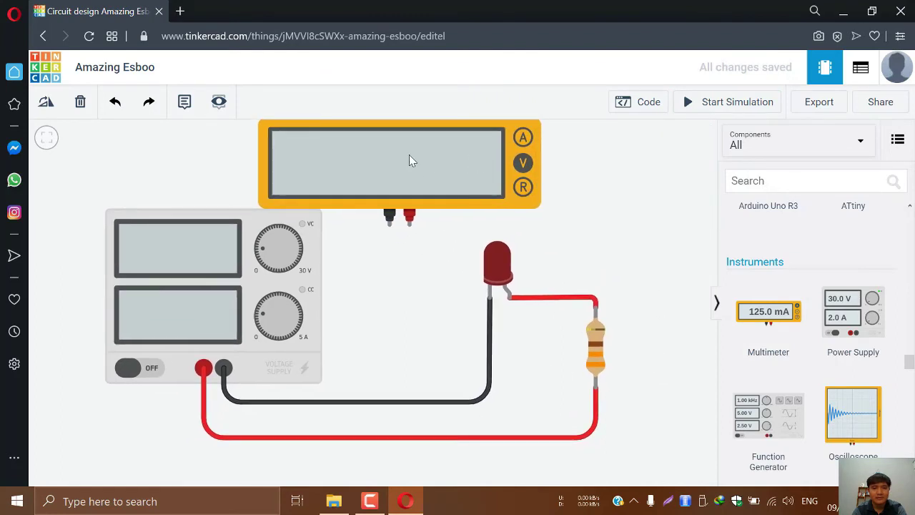
drag(409, 154, 510, 164)
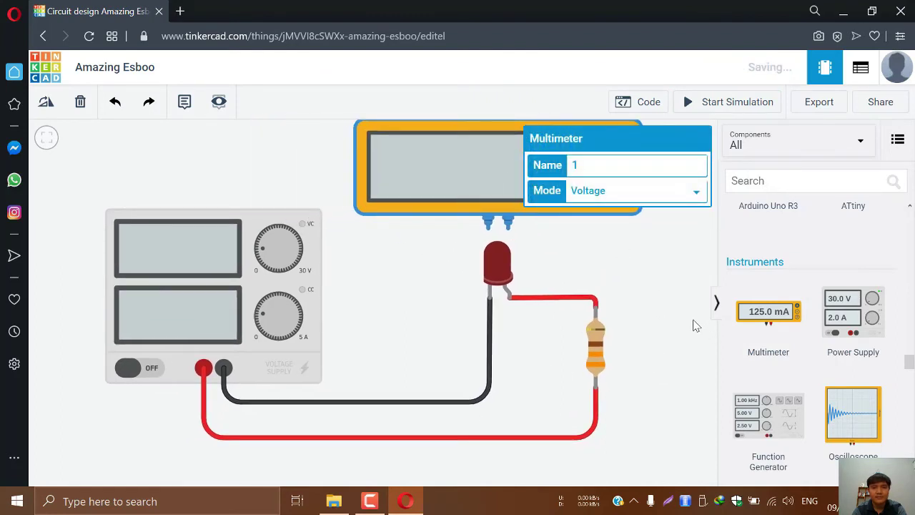
click(600, 256)
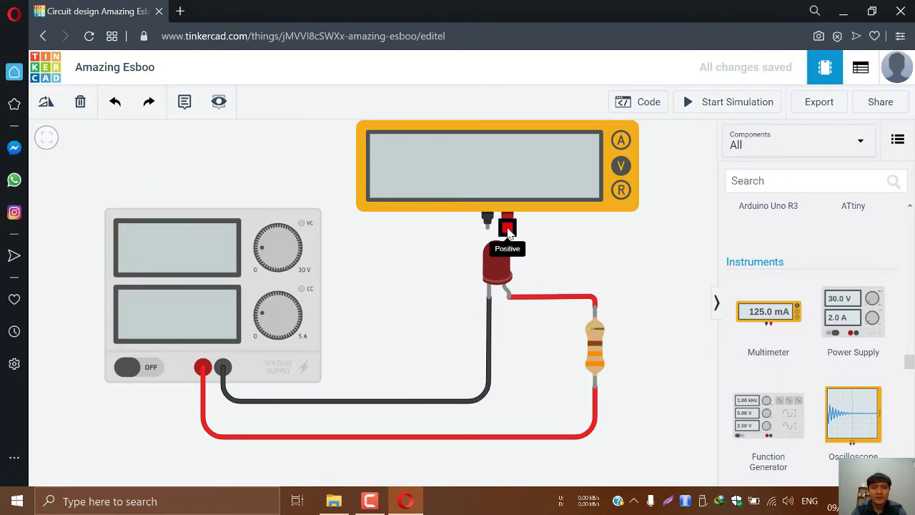
Connect the multimeter's positive probe to the LED anode with a red wire
click(507, 230)
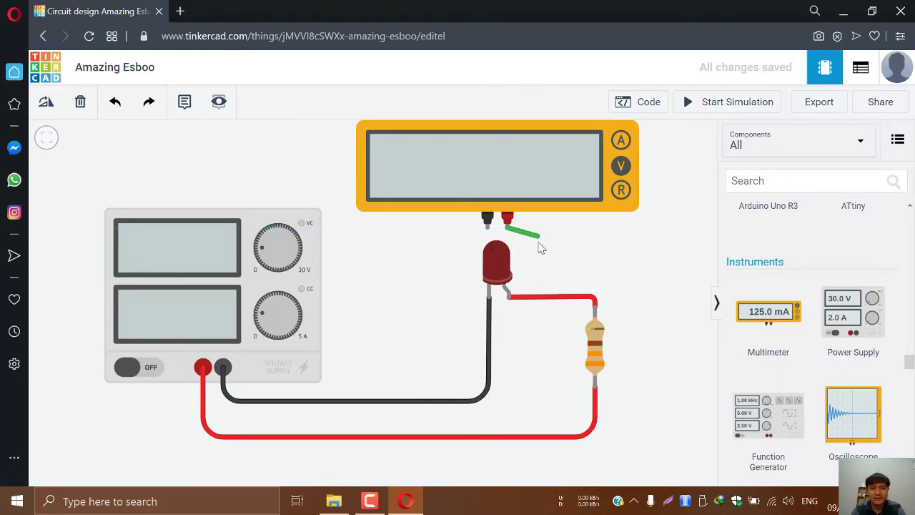
click(536, 229)
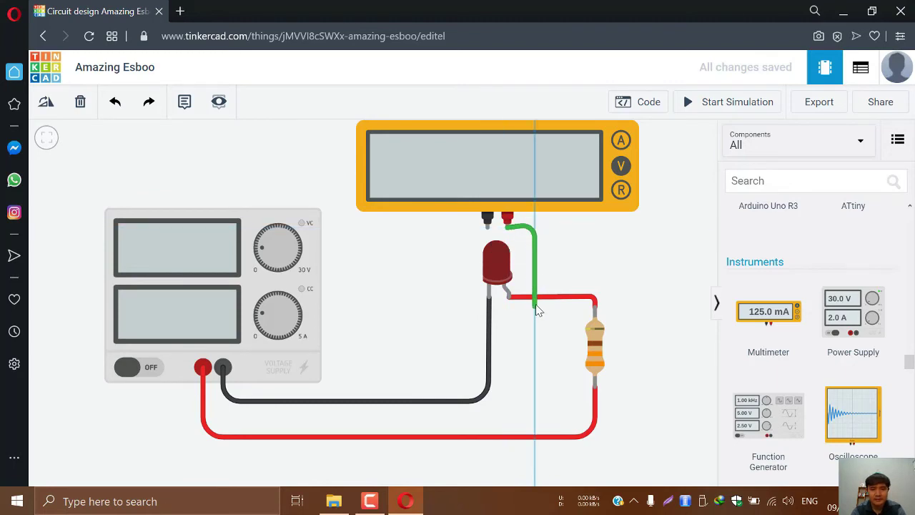
click(538, 300)
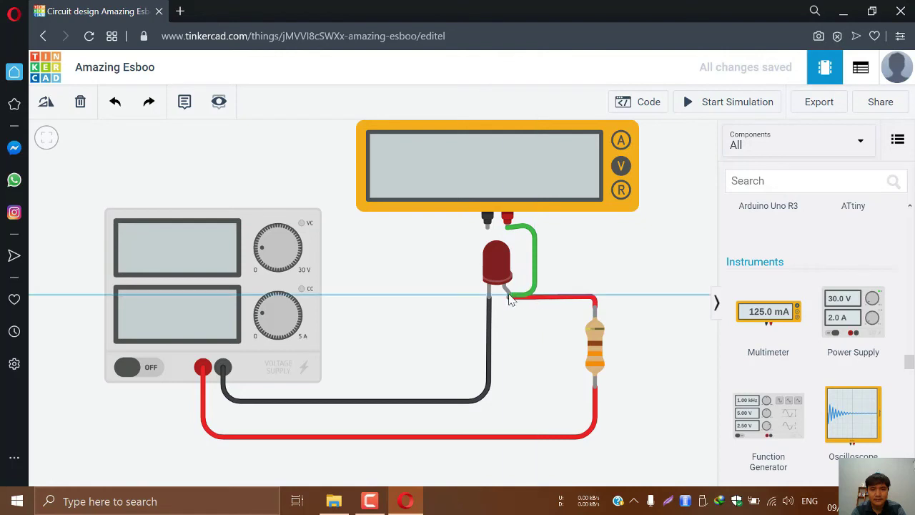
click(508, 293)
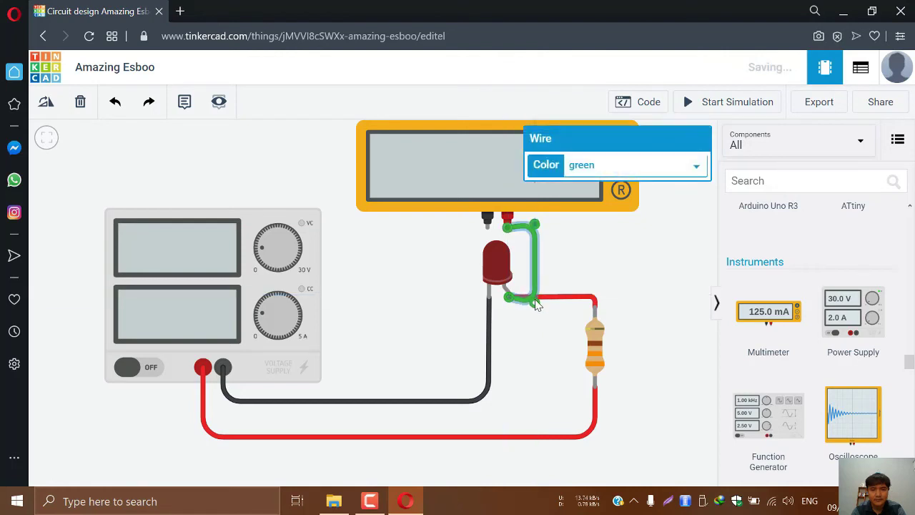
drag(534, 302, 535, 297)
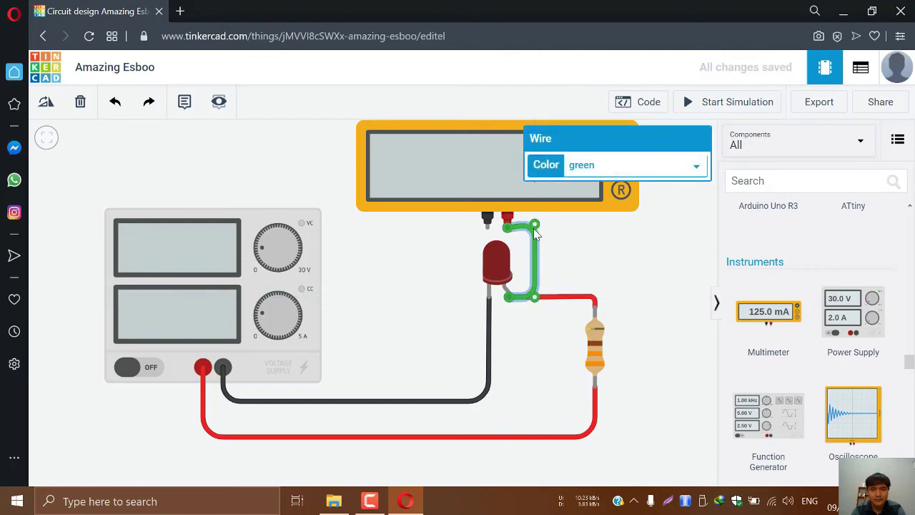
drag(535, 224, 534, 228)
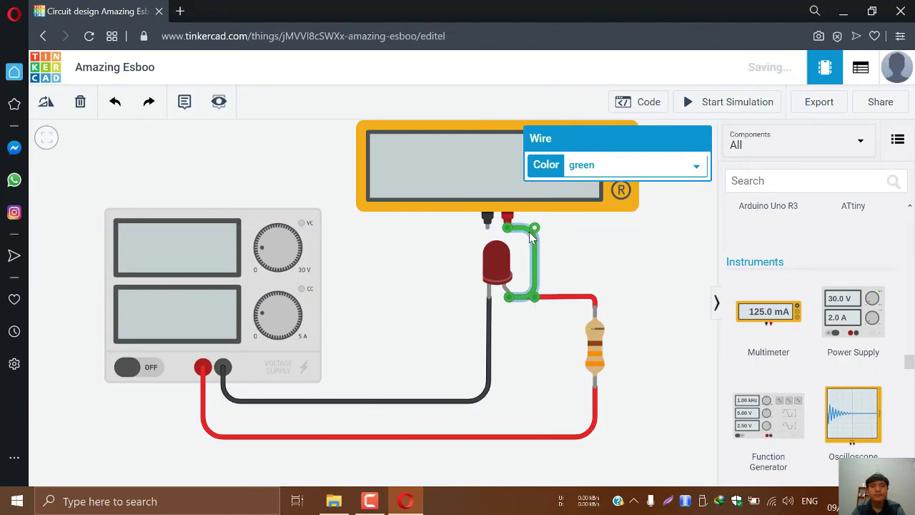
click(599, 165)
click(582, 197)
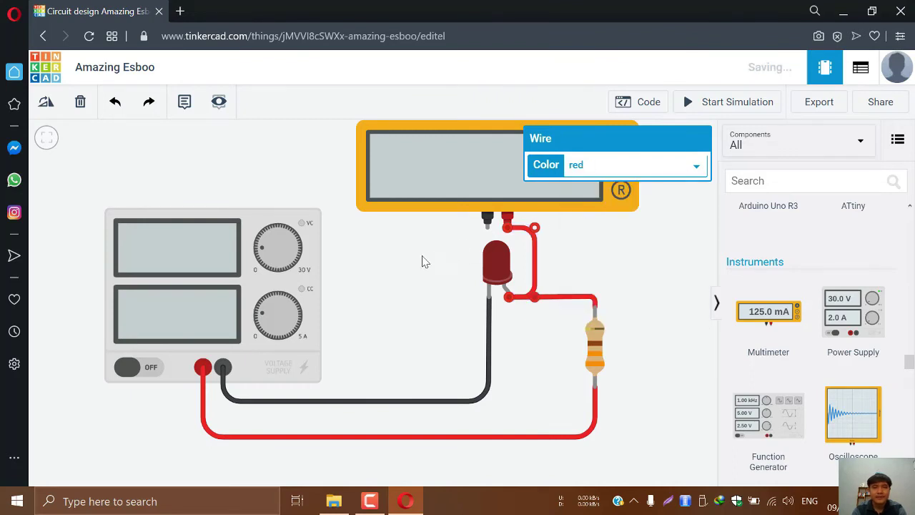
click(422, 259)
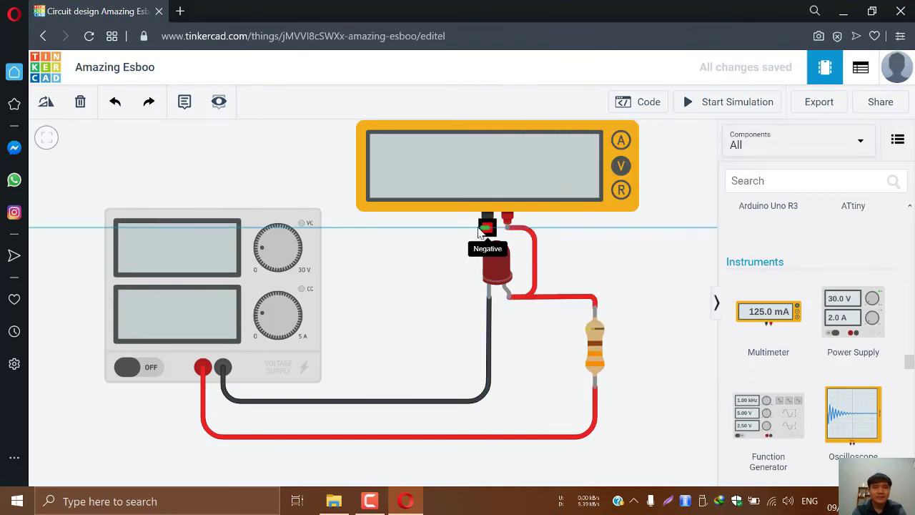
Connect the multimeter's Negative terminal to the LED cathode with a black wire
click(488, 229)
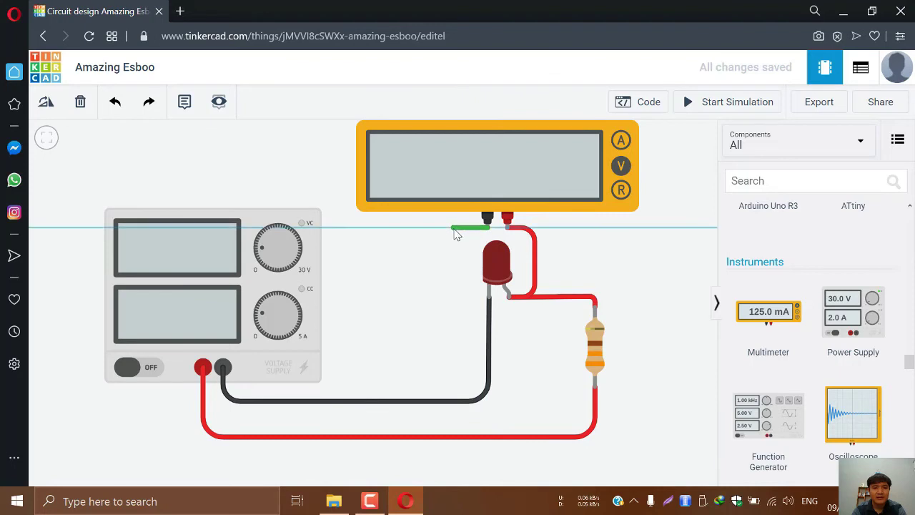
click(456, 229)
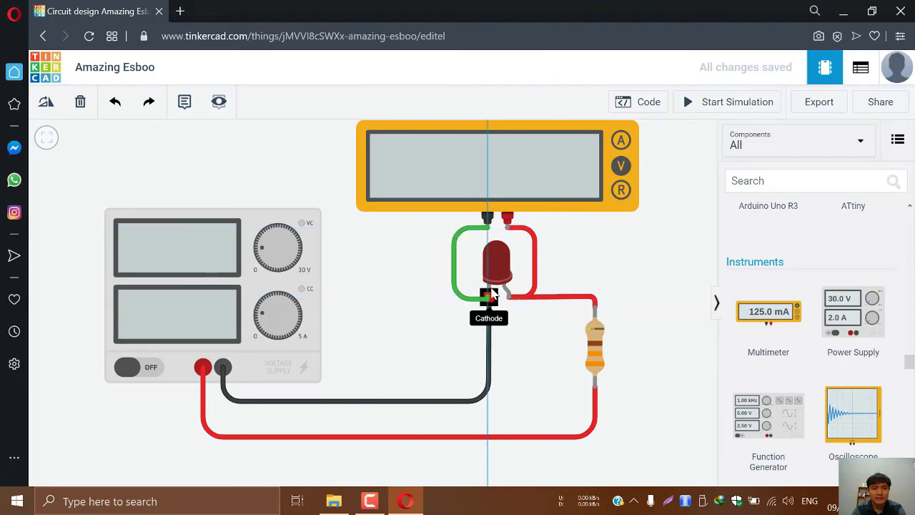
click(489, 297)
click(490, 299)
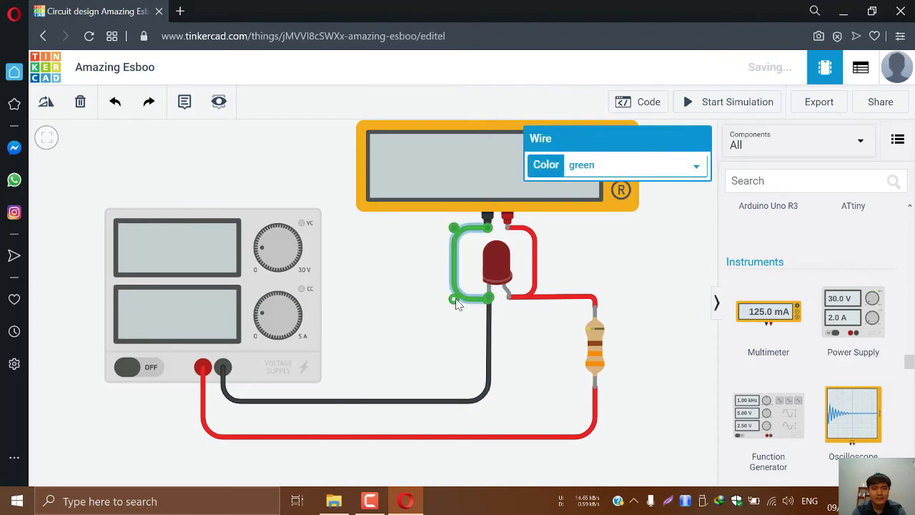
drag(453, 294, 453, 292)
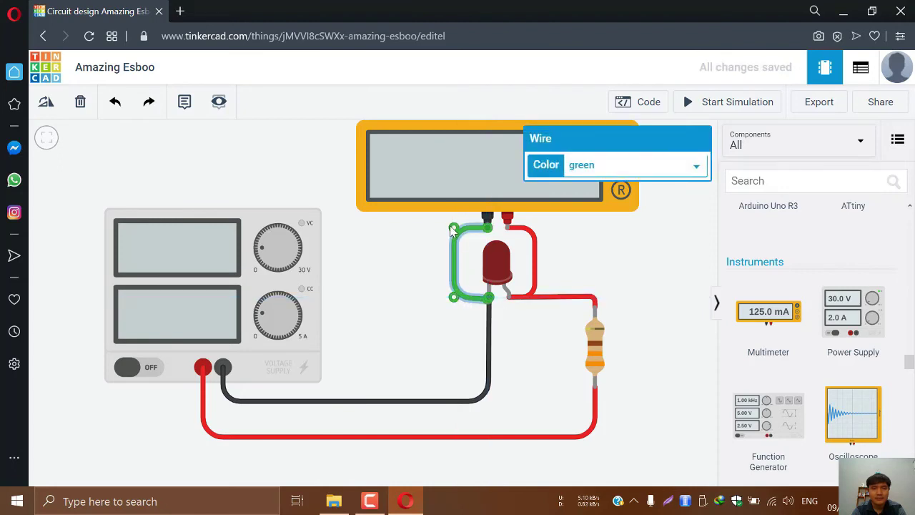
drag(451, 225, 451, 224)
drag(452, 299, 455, 305)
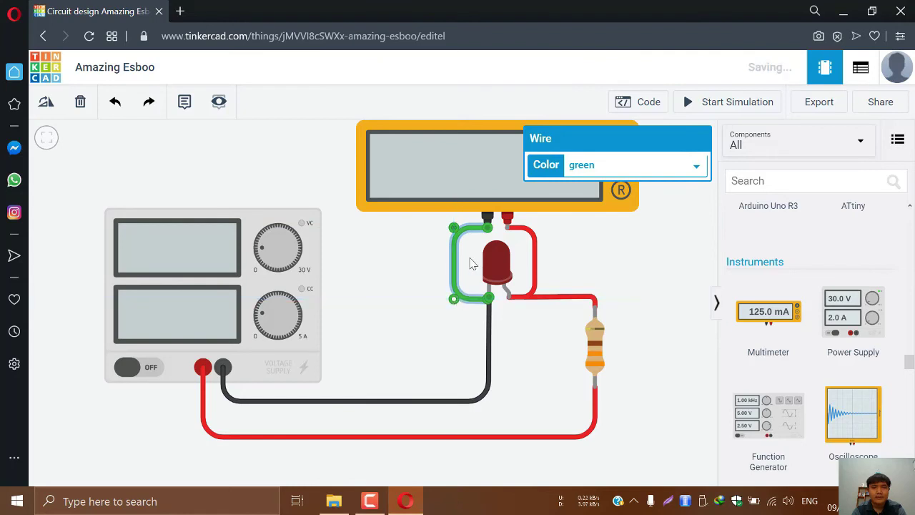
click(587, 166)
click(587, 182)
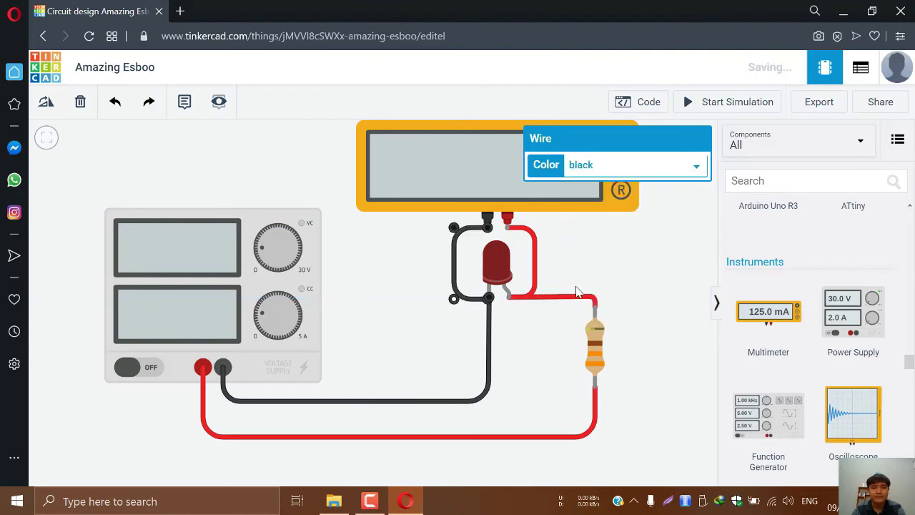
Start the simulation and read 1.98 V across the LED, with 5.00 V and 9.16 mA
click(710, 108)
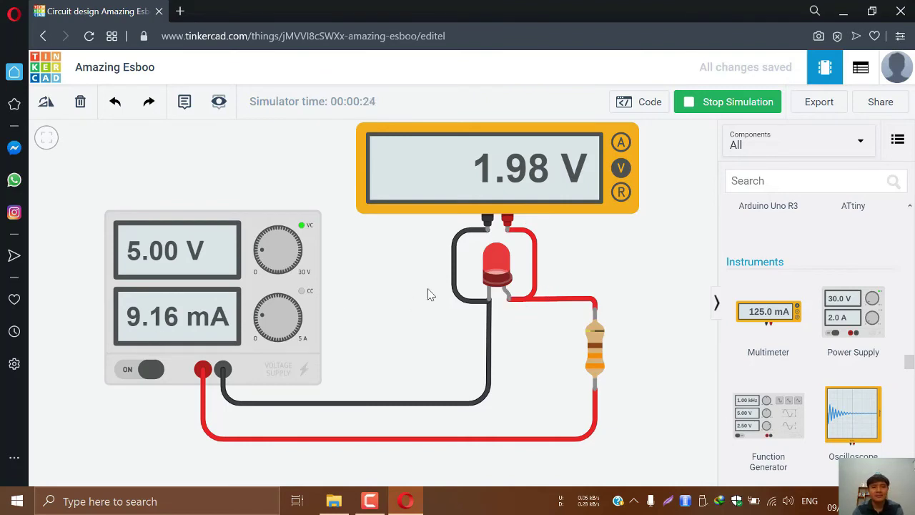
scroll(513, 200, down, 2)
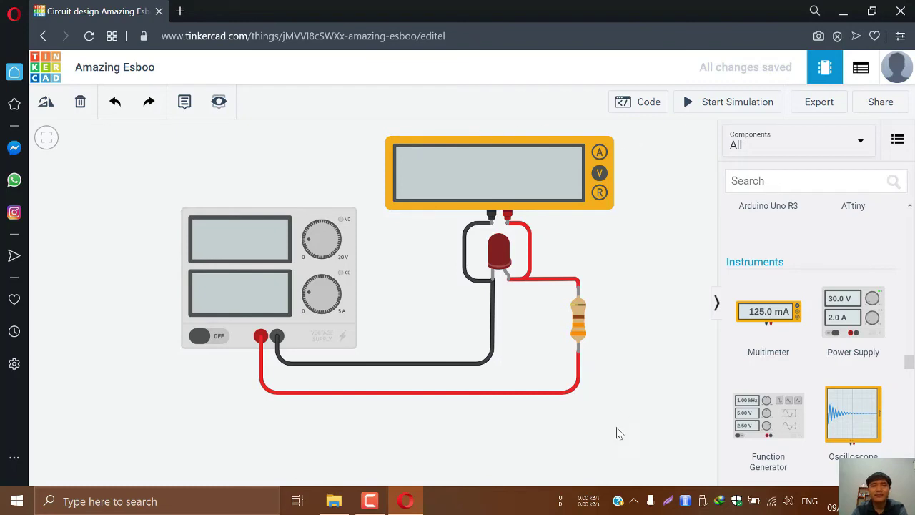
Go back to the dashboard, reopen Amazing Esboo, and bring up its Share dialog
click(47, 73)
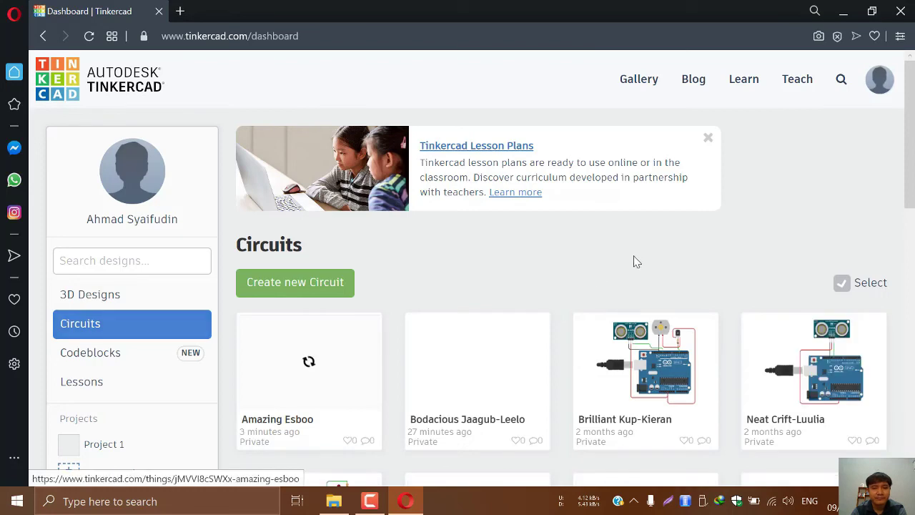
scroll(541, 269, down, 2)
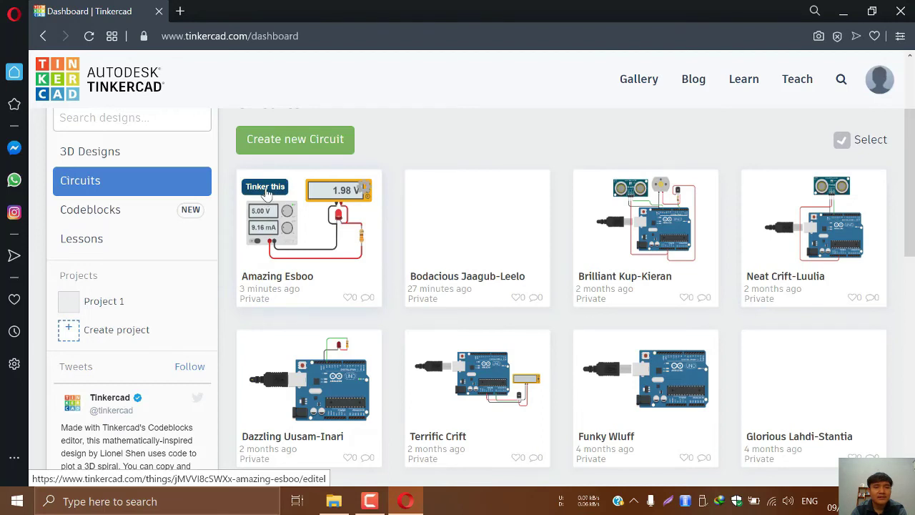
click(266, 192)
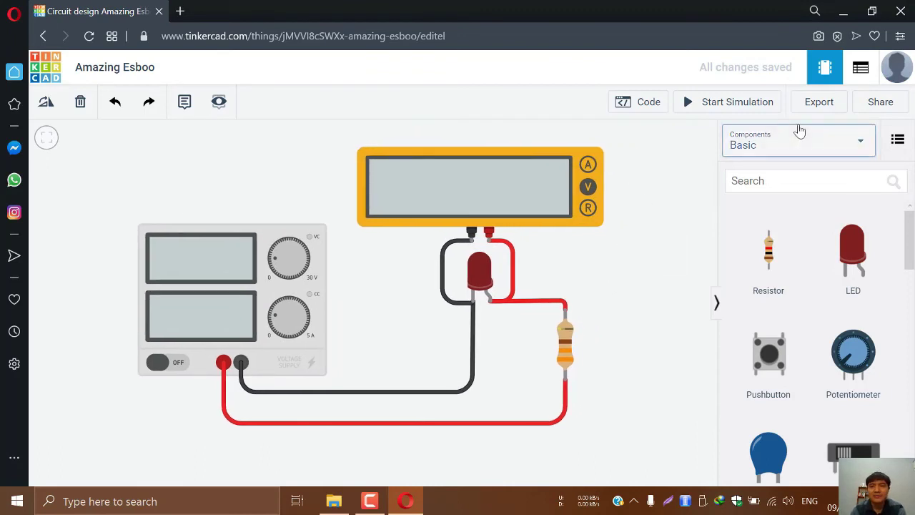
click(878, 104)
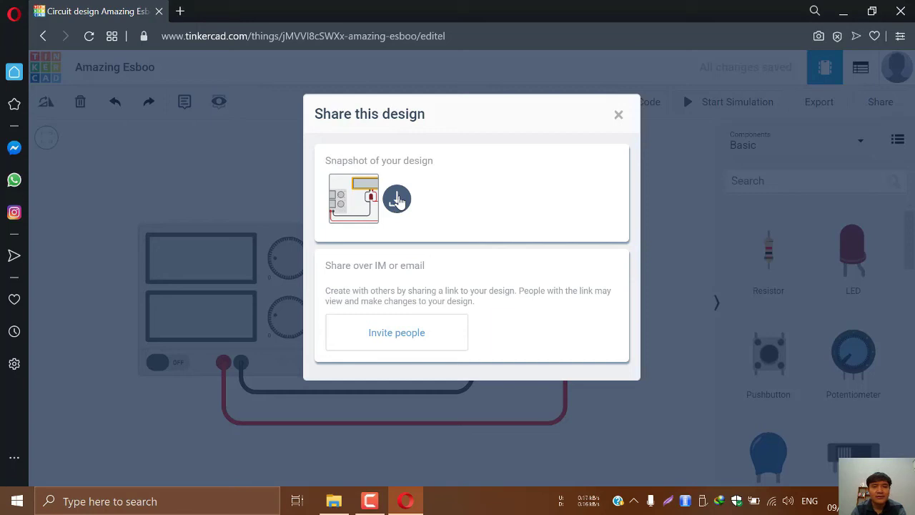
Download the circuit snapshot as Amazing Esboo.png and close the image viewer
click(397, 200)
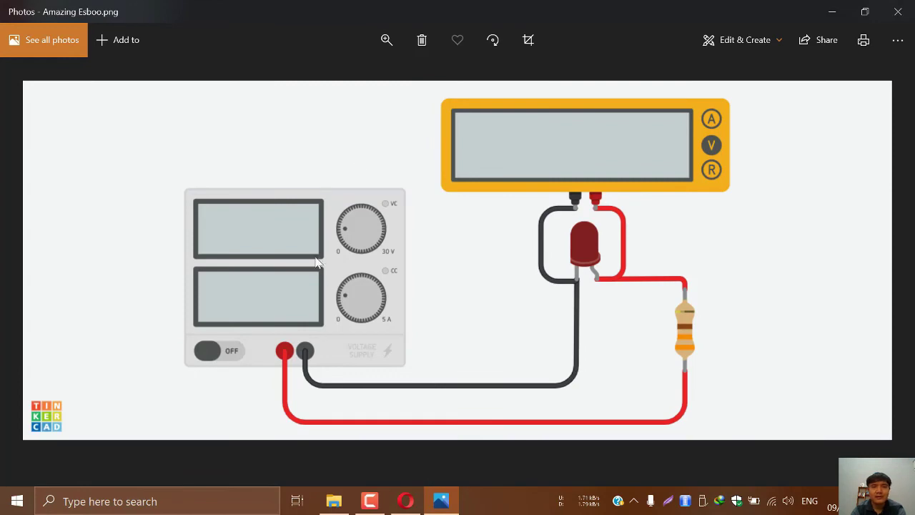
click(897, 11)
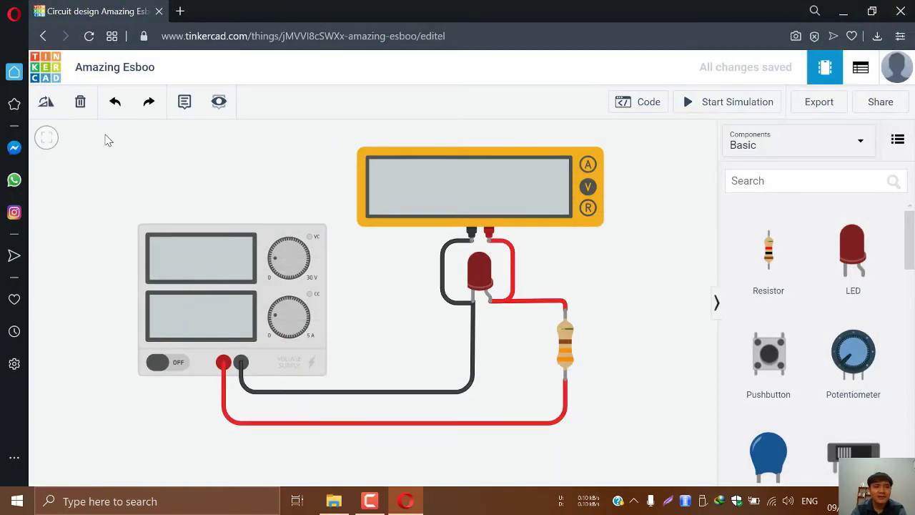
Show the circuit's Component List and download it as bom.csv
mouse_move(107, 140)
mouse_down()
mouse_move(112, 183)
mouse_move(100, 138)
mouse_up()
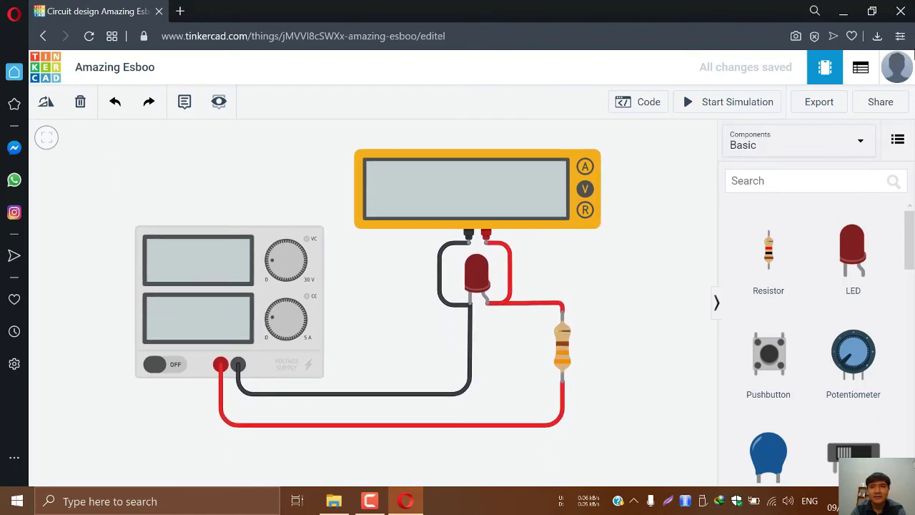
click(859, 67)
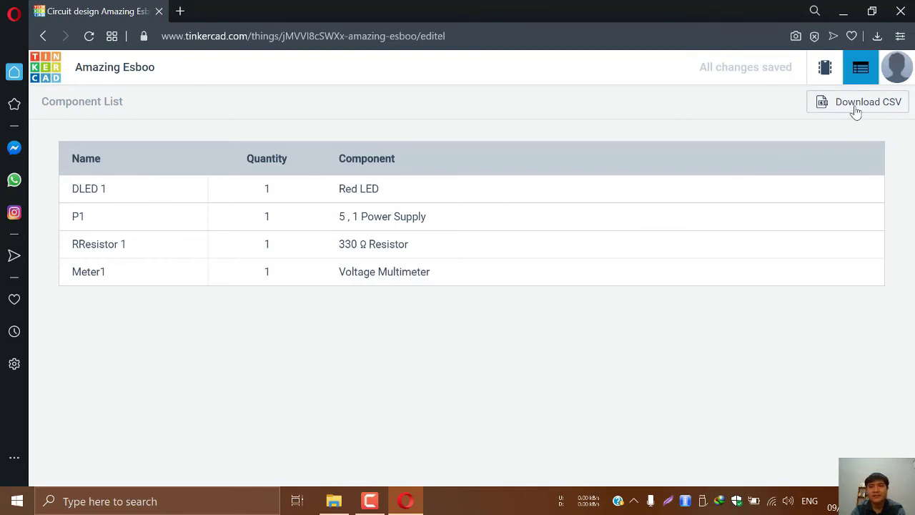
click(856, 113)
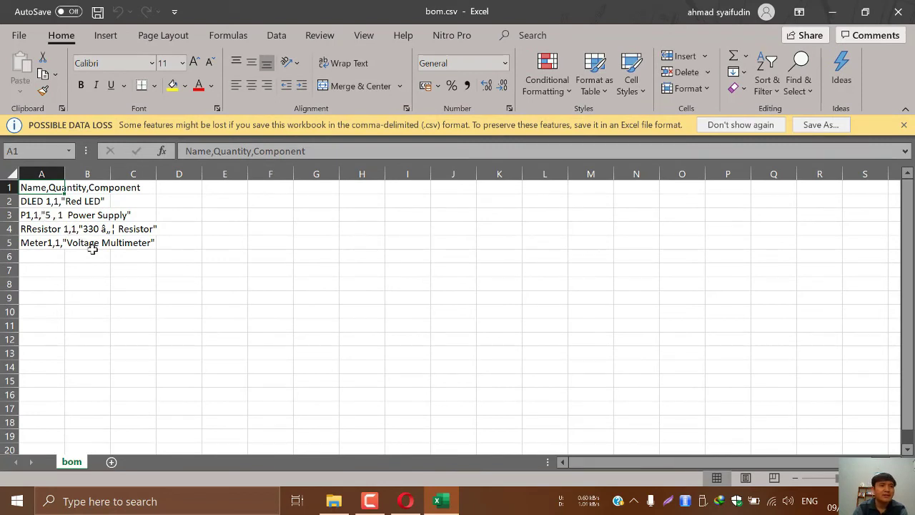
Widen column A in bom.csv, then close the workbook without saving changes
drag(65, 177, 113, 176)
click(898, 11)
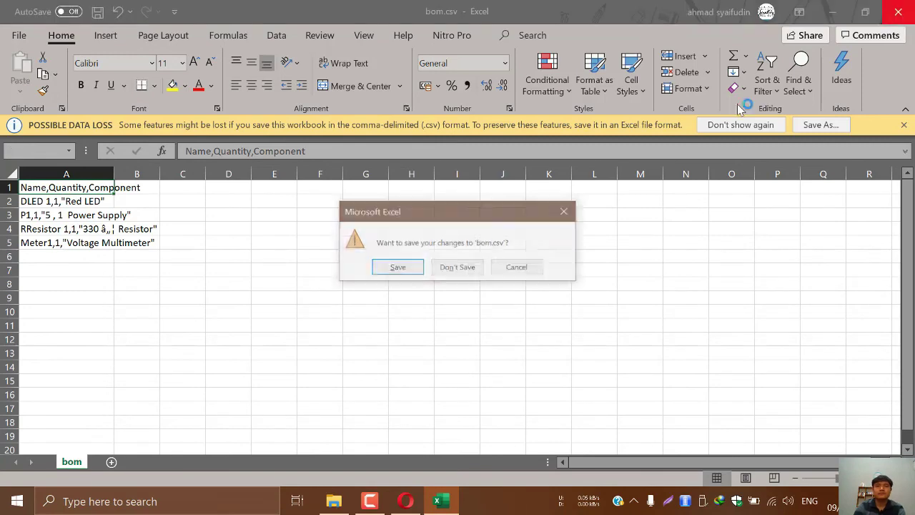
click(466, 268)
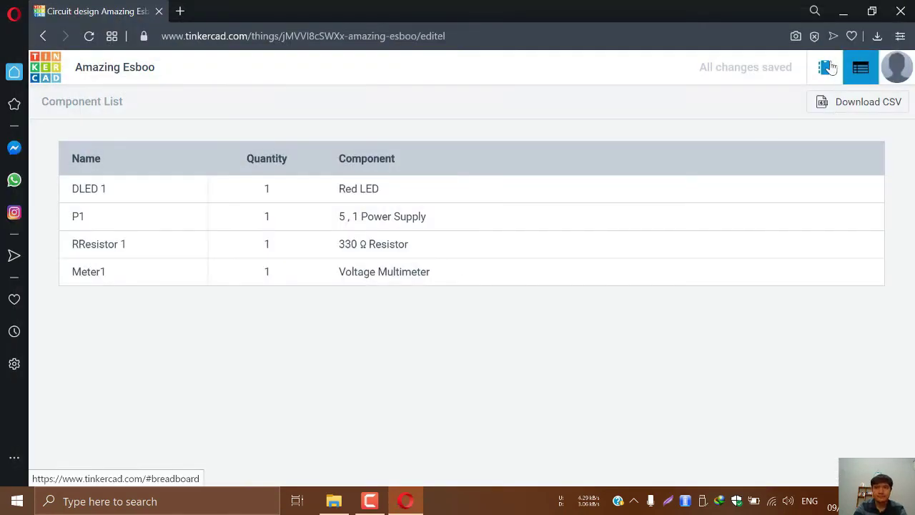
Back in the circuit view, delete the power supply and its two wires
click(824, 67)
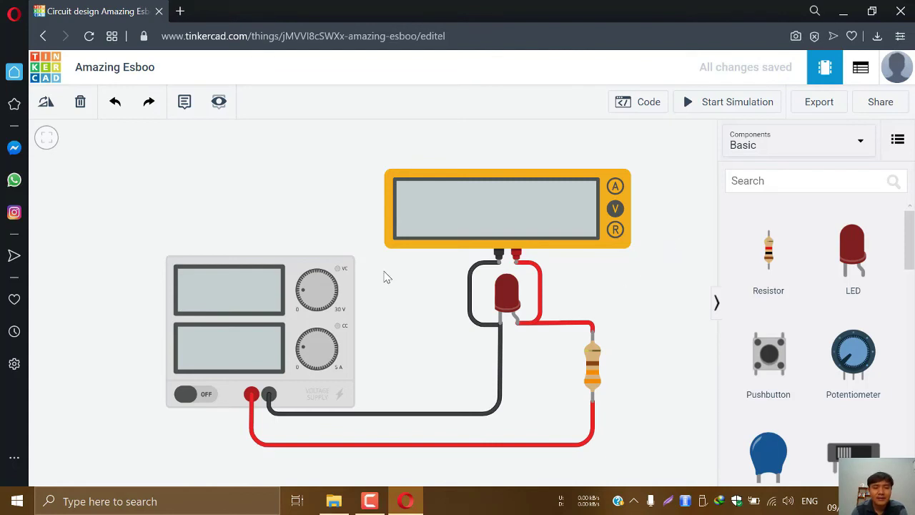
click(264, 310)
key(Delete)
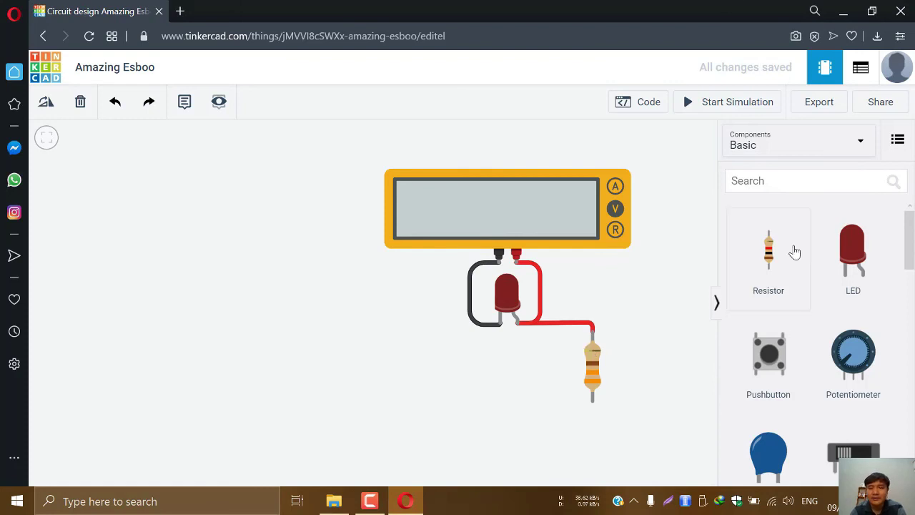
scroll(794, 256, down, 4)
scroll(799, 260, down, 3)
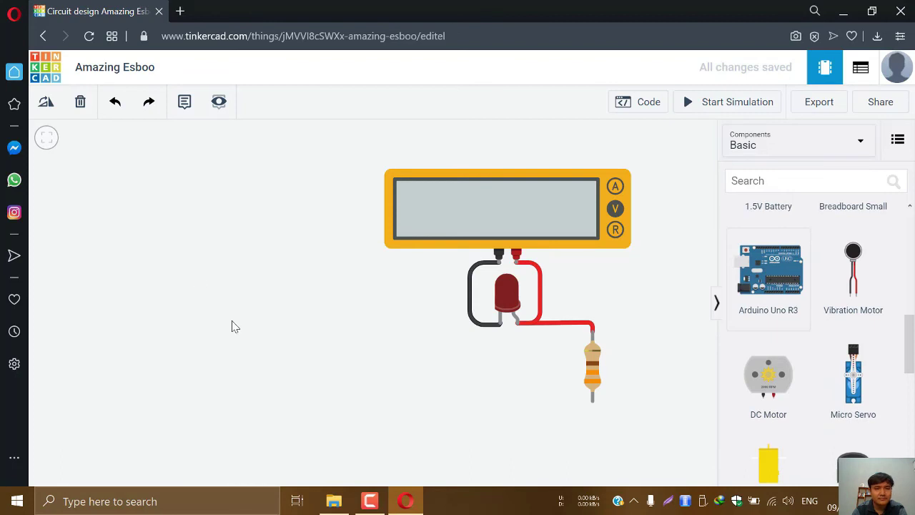
Add an Arduino Uno R3 left of the circuit and fit everything in view
click(276, 327)
drag(226, 214, 199, 298)
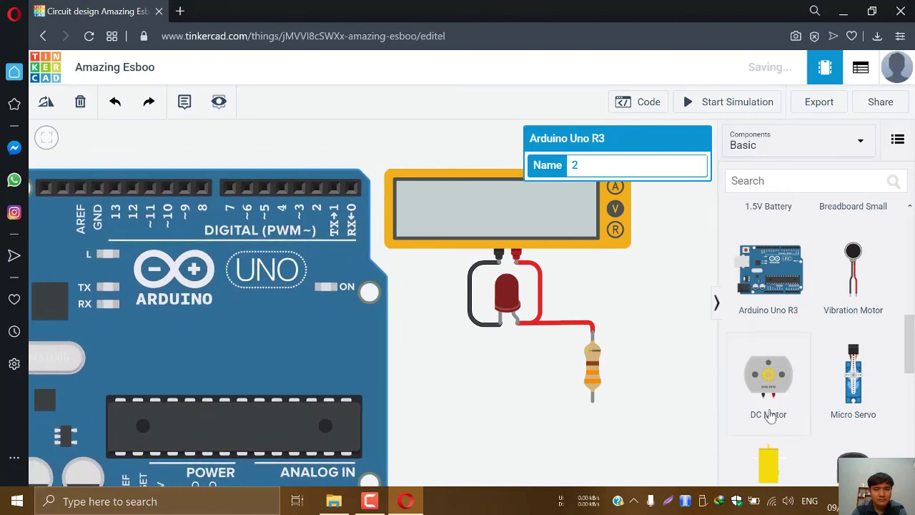
scroll(631, 361, down, 2)
drag(684, 423, 699, 371)
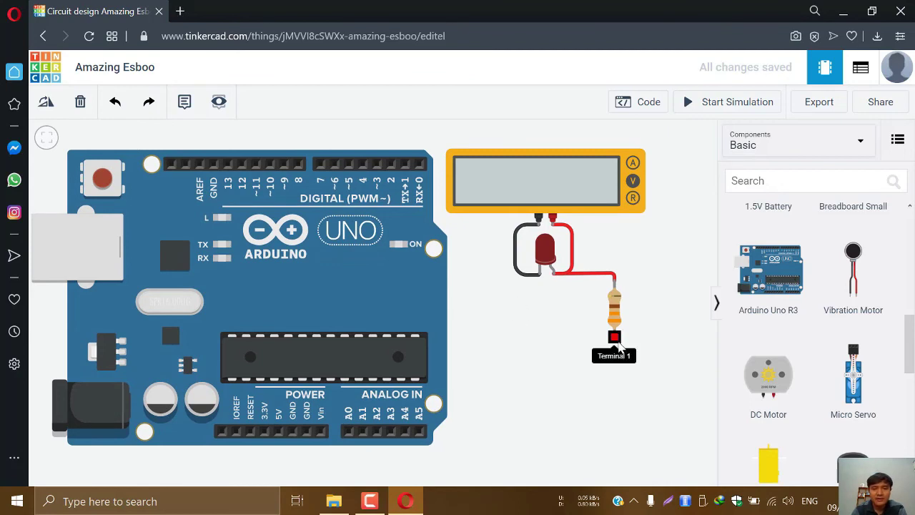
Route a green wire from the resistor's Terminal 1 around the multimeter to Arduino pin 7
click(616, 340)
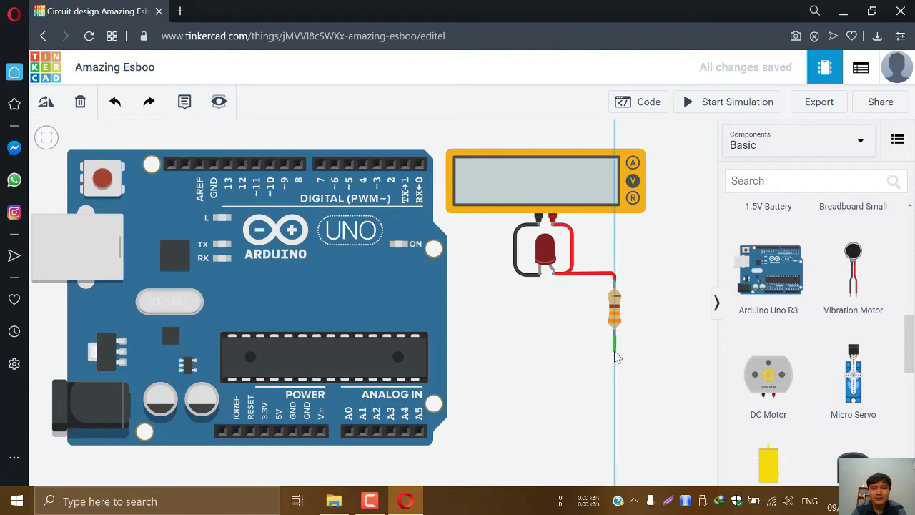
click(616, 350)
click(679, 350)
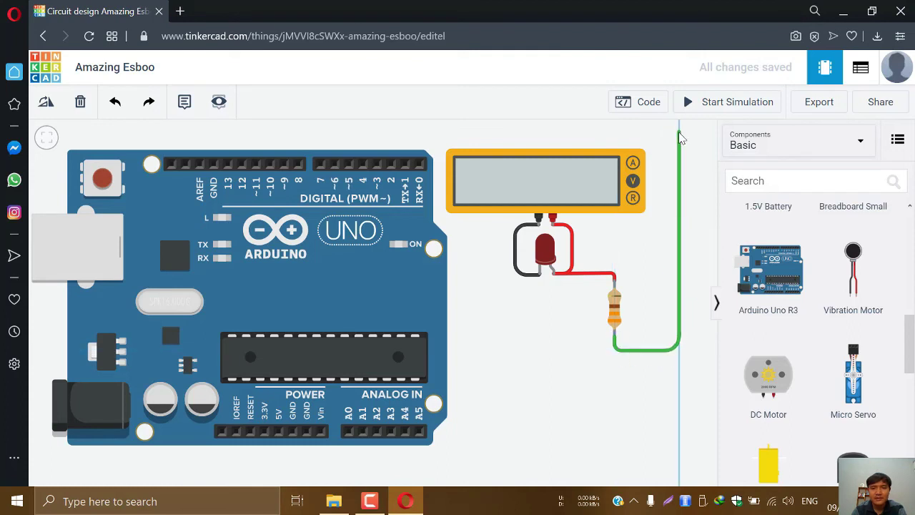
click(679, 133)
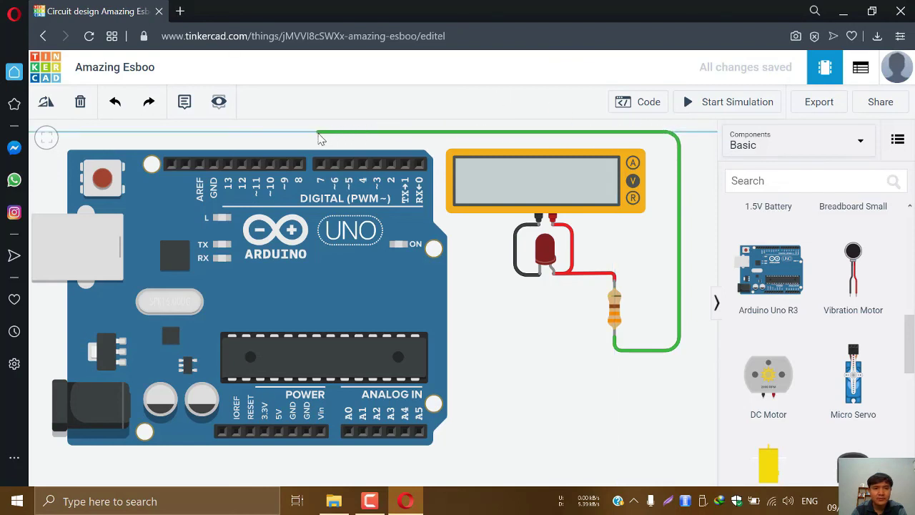
click(318, 133)
click(320, 163)
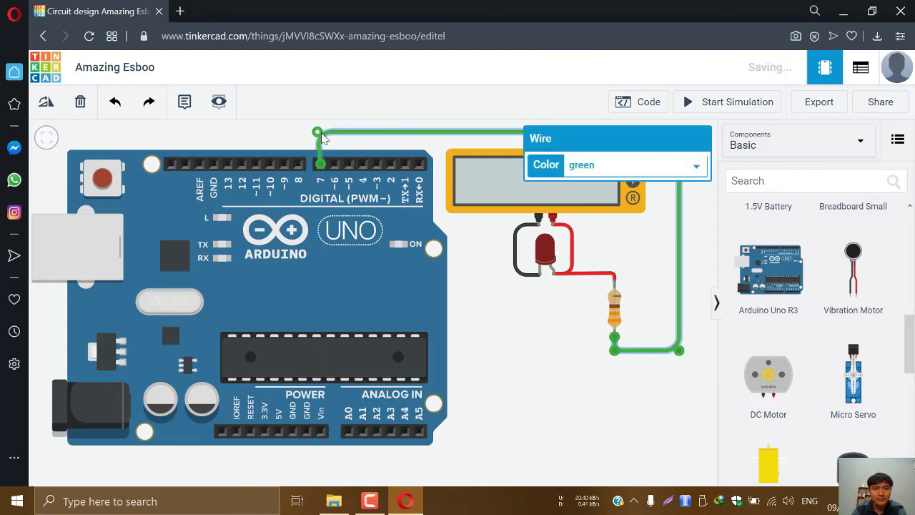
click(374, 146)
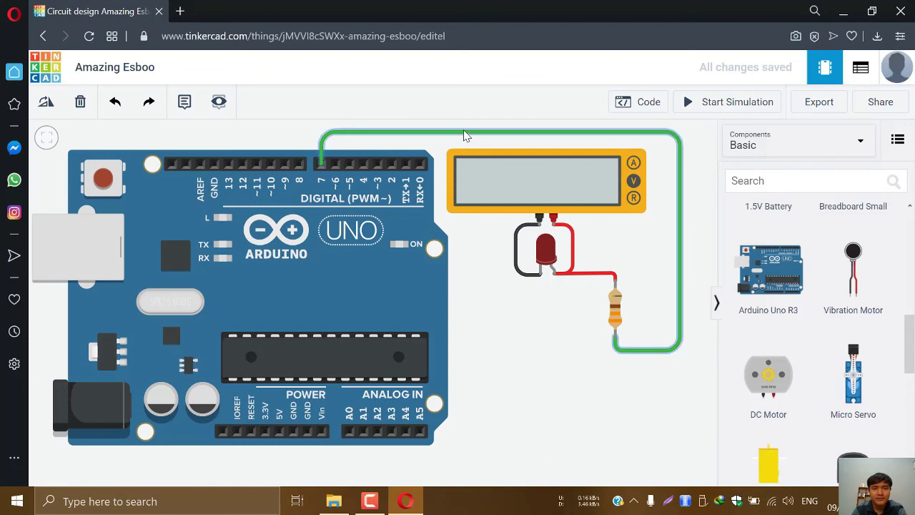
click(465, 135)
click(563, 354)
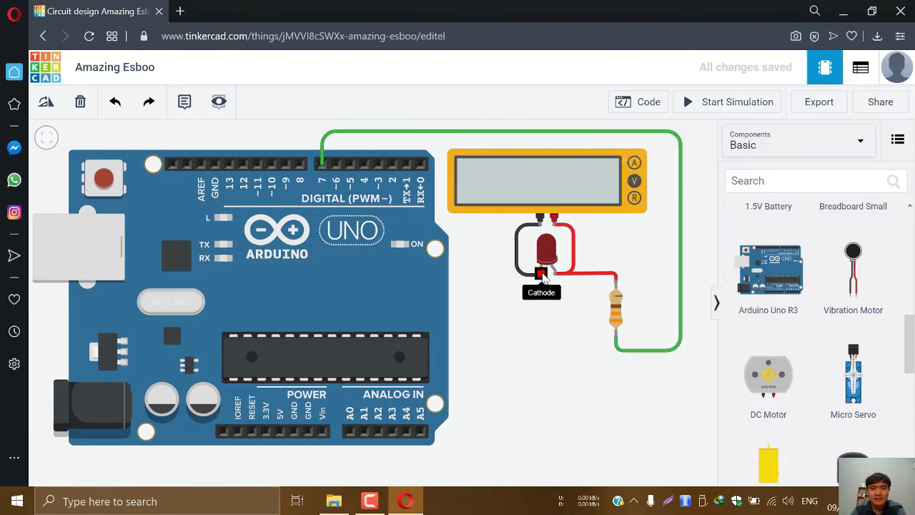
Wire the LED cathode along the bottom to an Arduino GND pin and colour it black
click(540, 274)
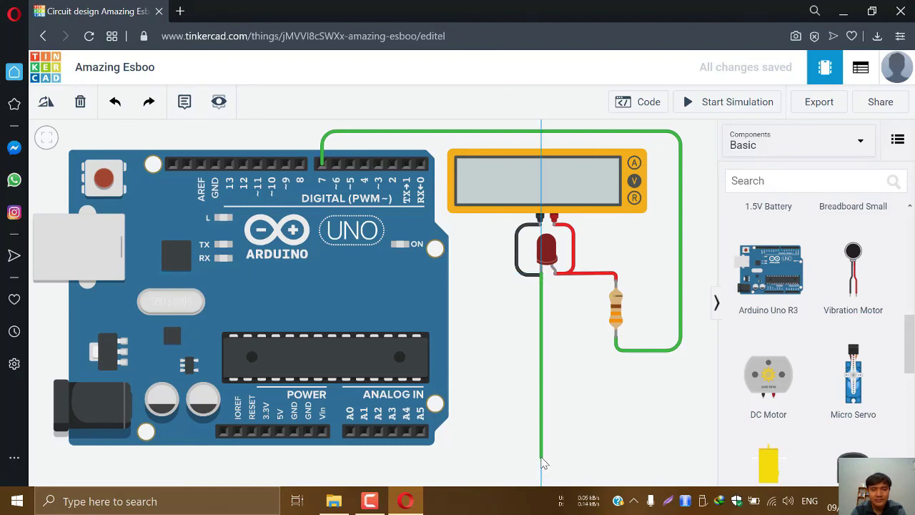
click(543, 457)
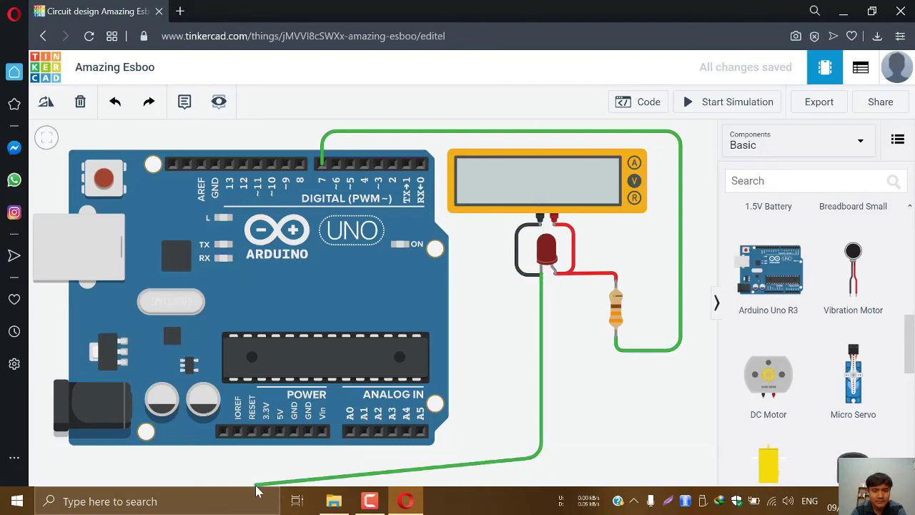
click(309, 457)
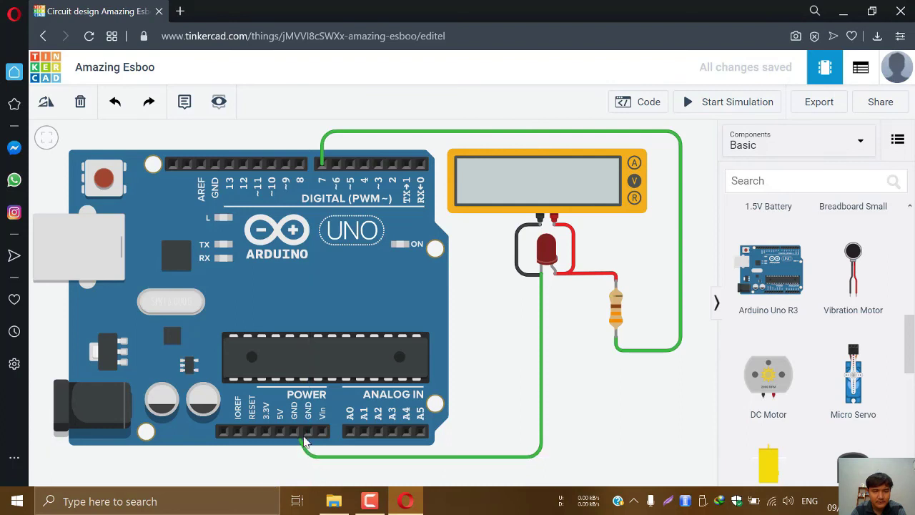
click(307, 432)
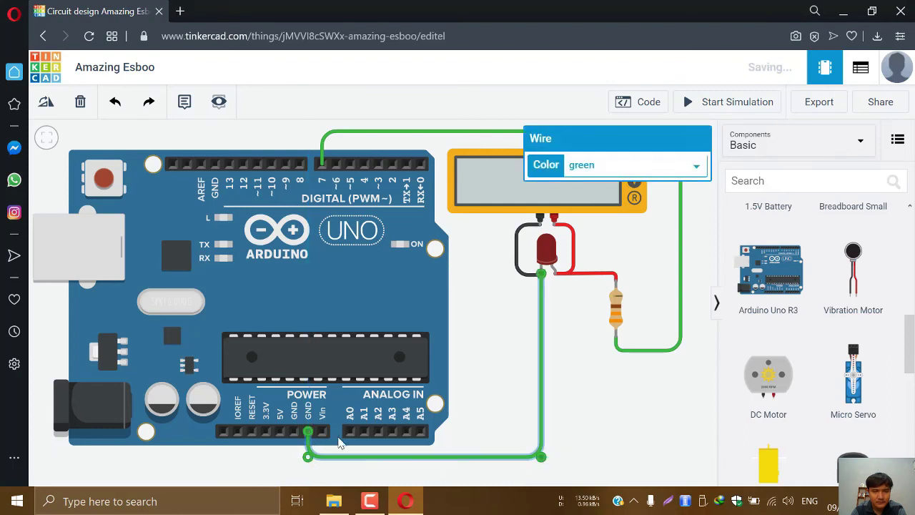
drag(543, 458, 542, 462)
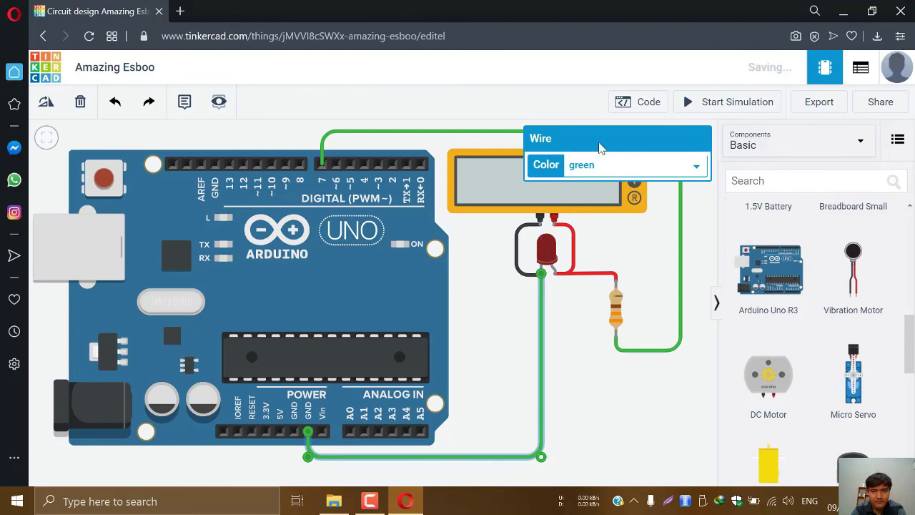
click(601, 166)
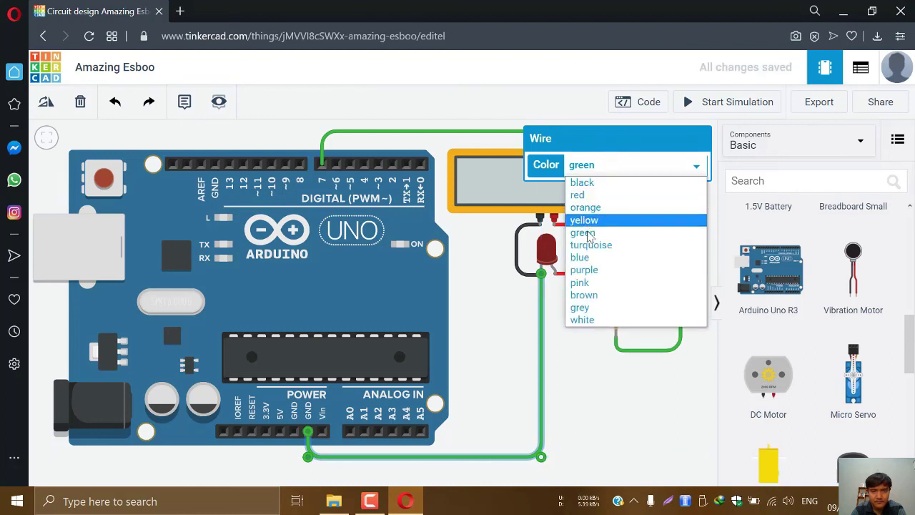
click(596, 184)
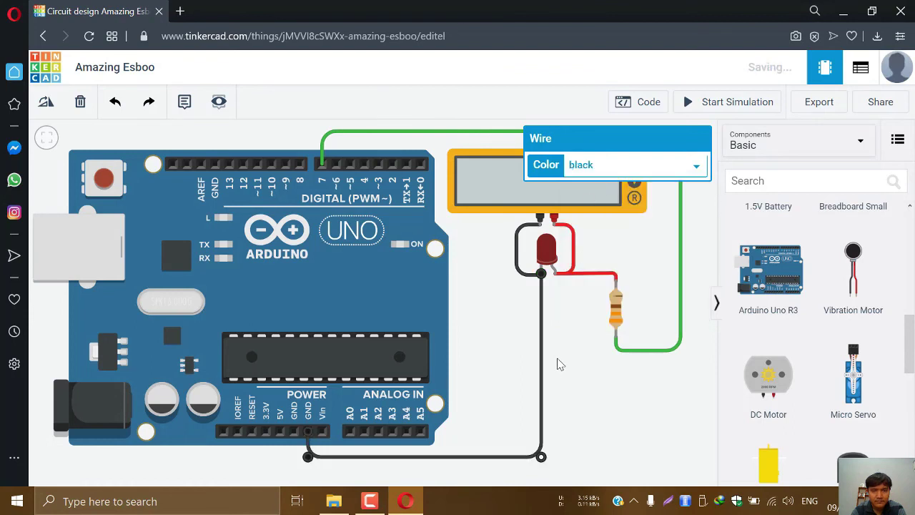
click(559, 365)
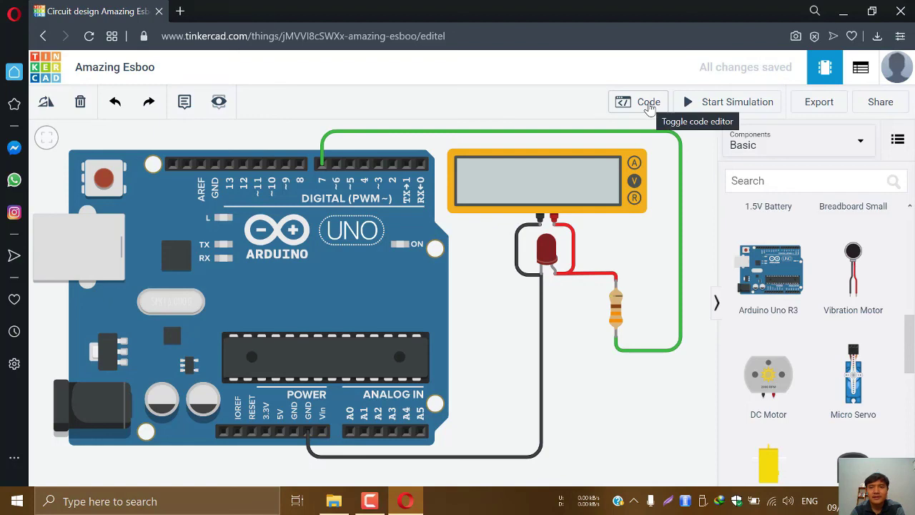
Convert the Arduino program from blocks to text code
click(644, 103)
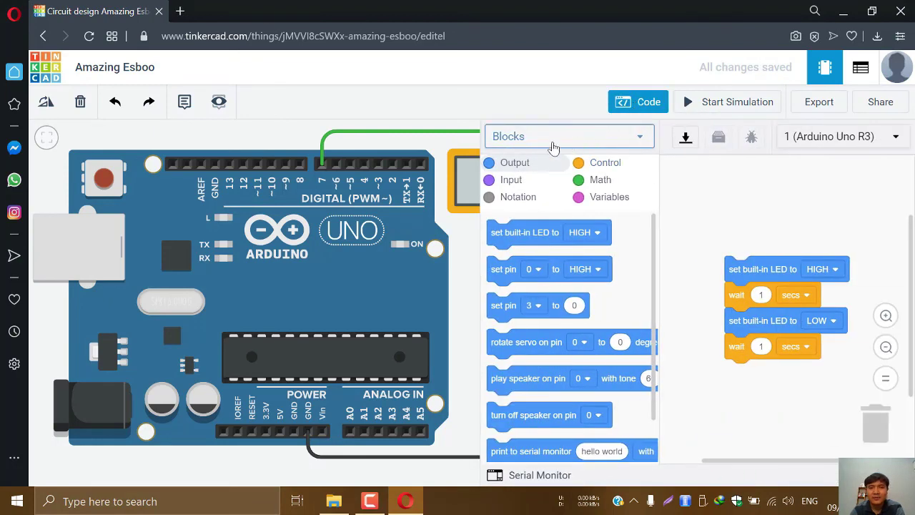
click(643, 141)
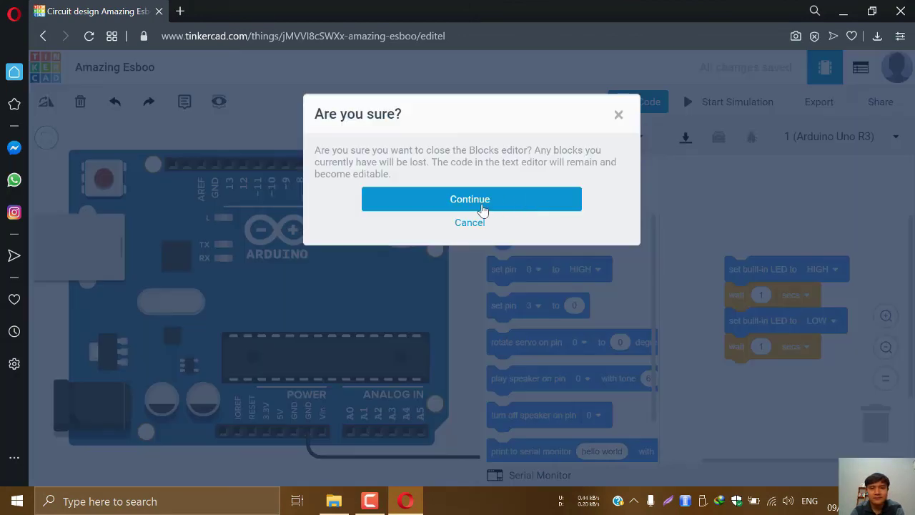
click(482, 209)
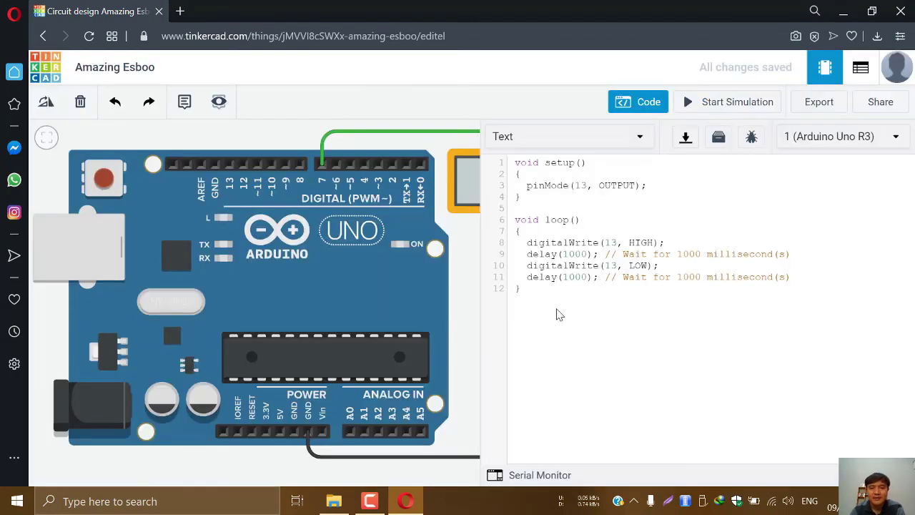
drag(542, 293, 485, 167)
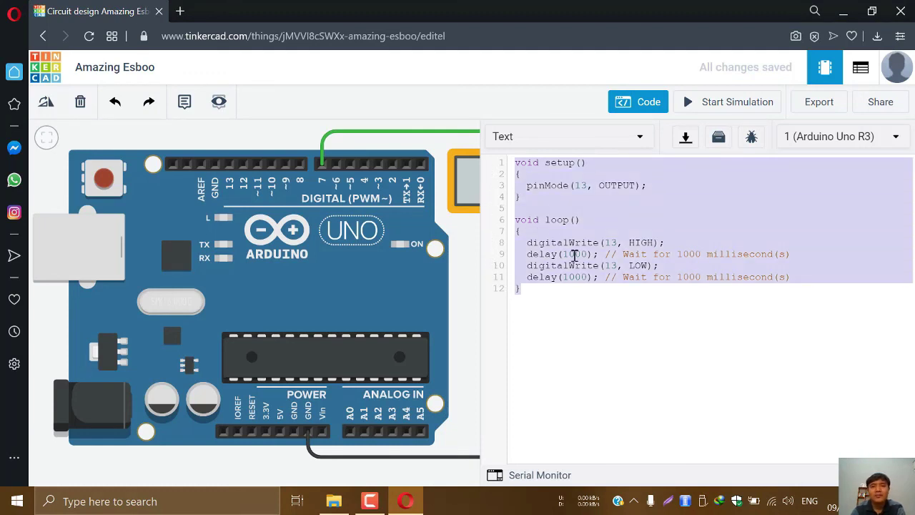
click(539, 290)
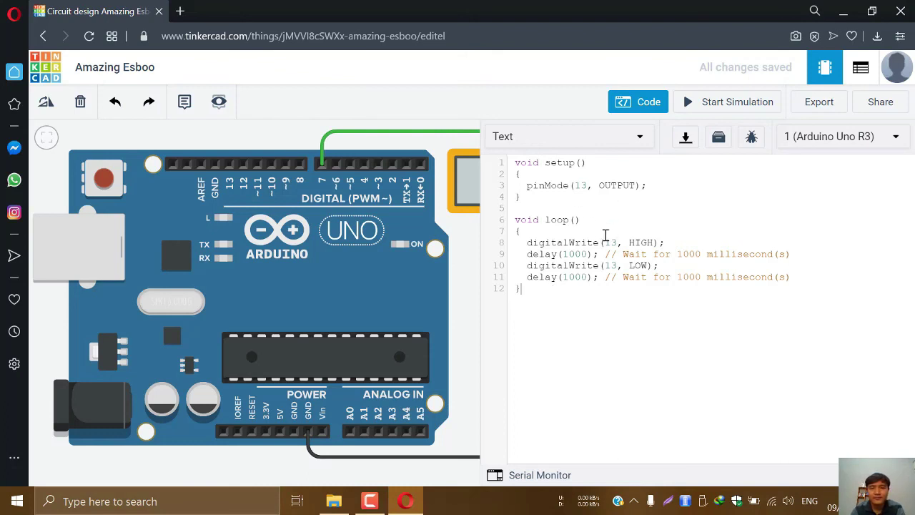
Change pin 13 to 7 in pinMode and both digitalWrite lines, then close the code editor
click(588, 185)
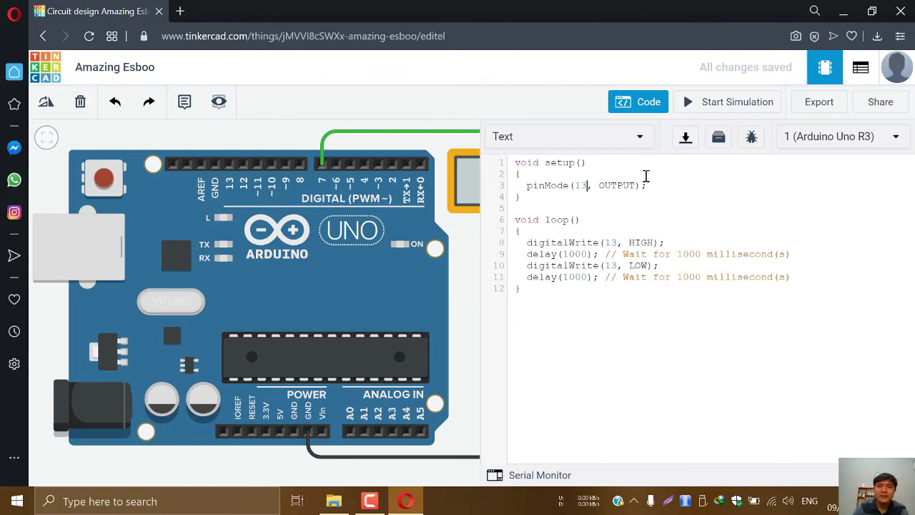
key(BackSpace)
key(BackSpace)
text(7)
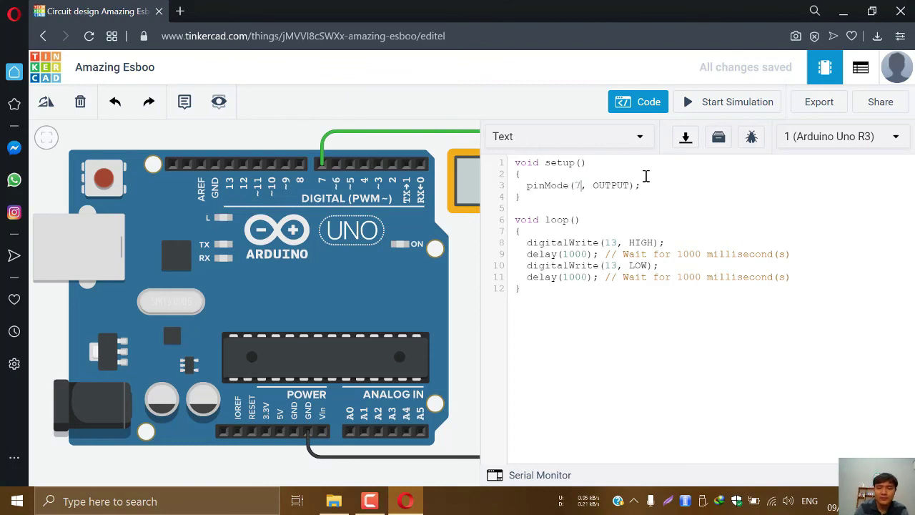
click(619, 243)
key(BackSpace)
key(BackSpace)
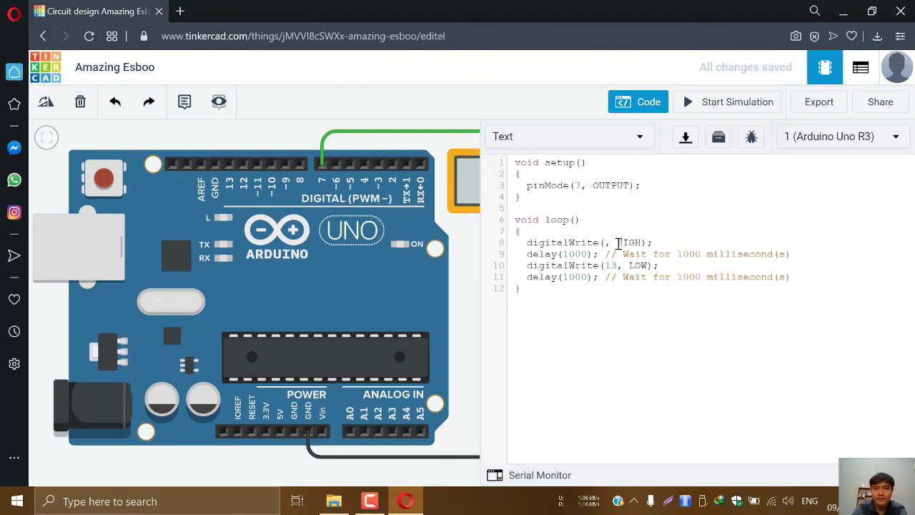
text(7)
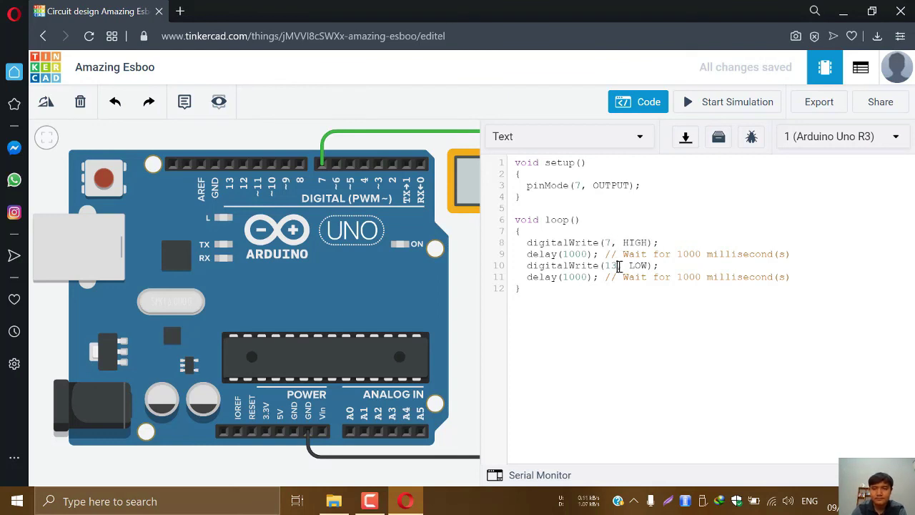
click(619, 266)
key(BackSpace)
key(BackSpace)
text(7)
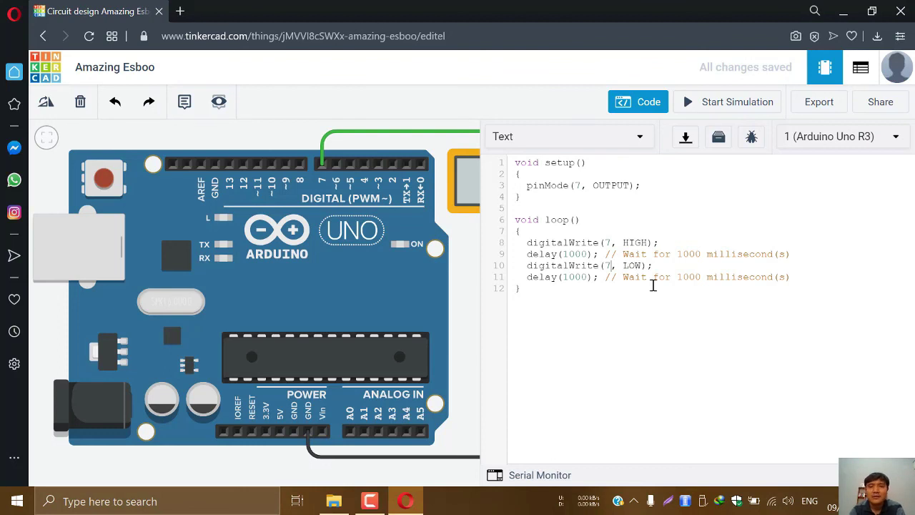
click(649, 109)
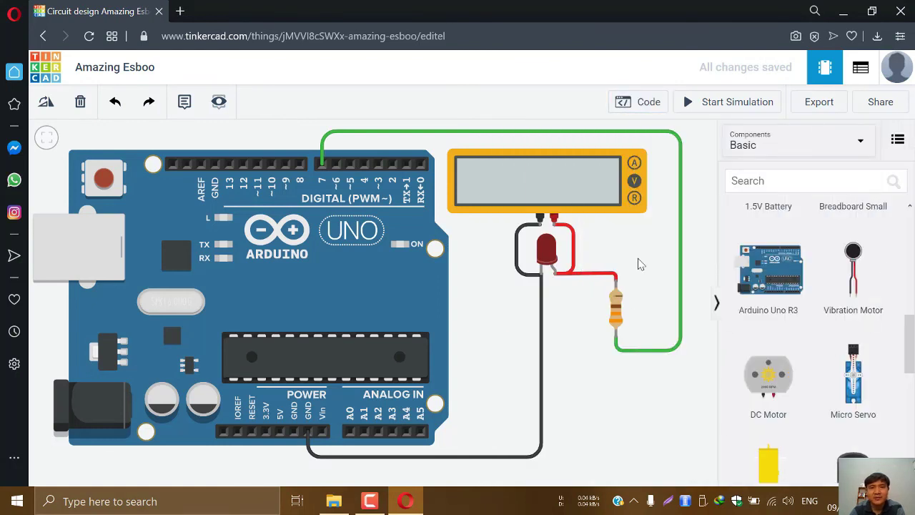
click(729, 108)
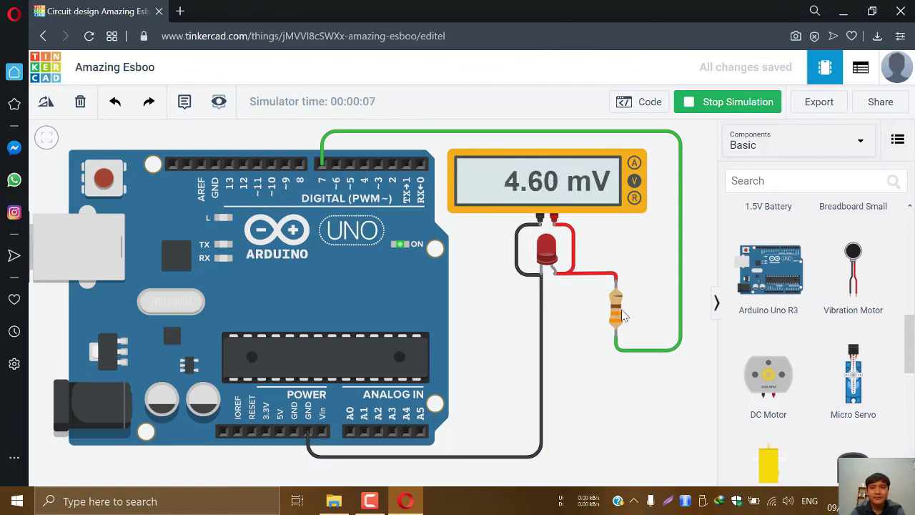
click(715, 104)
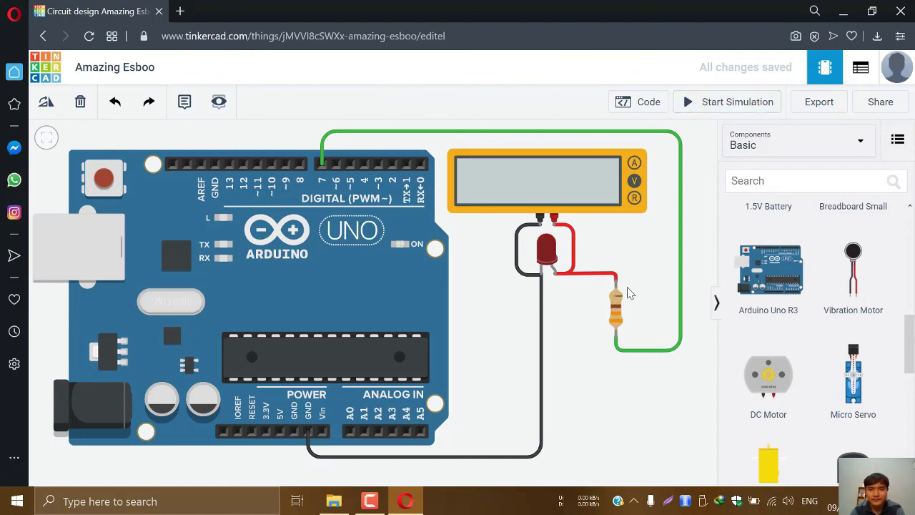
Delete the resistor and run a green wire from the LED anode over the top to pin 7
click(616, 307)
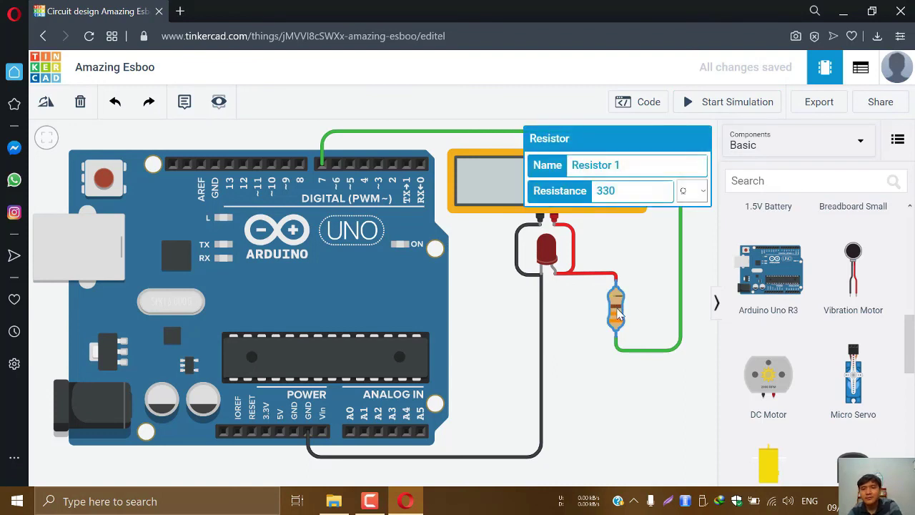
key(Delete)
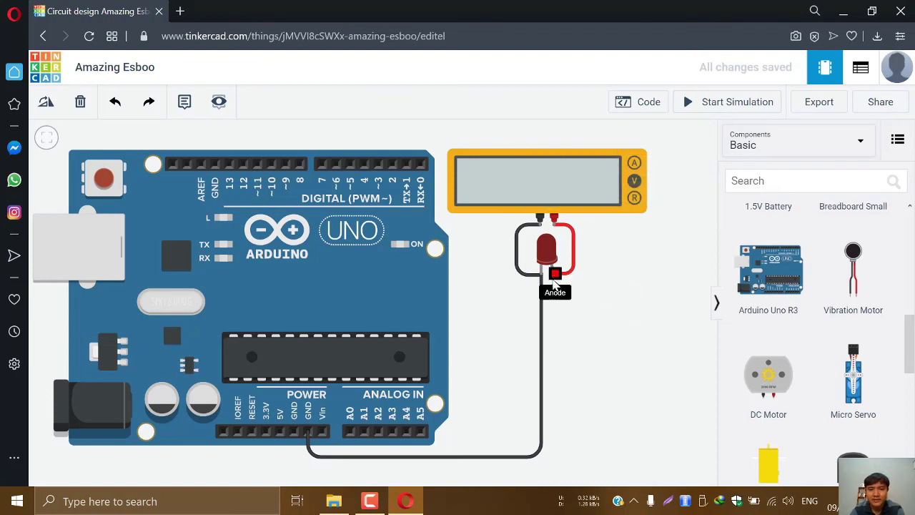
click(554, 287)
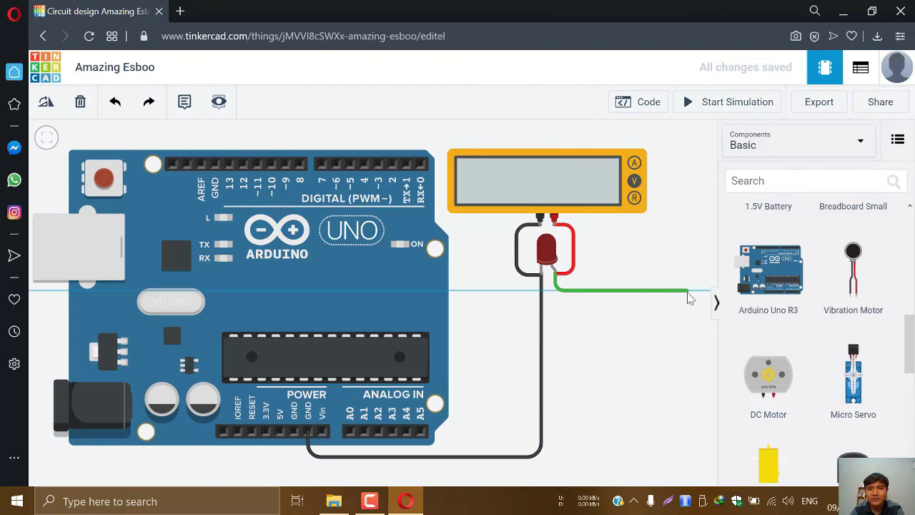
click(686, 291)
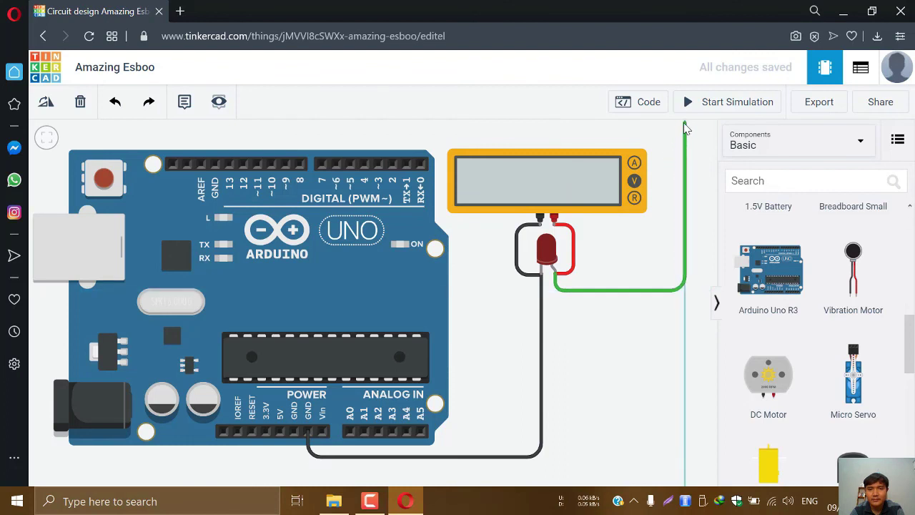
click(684, 128)
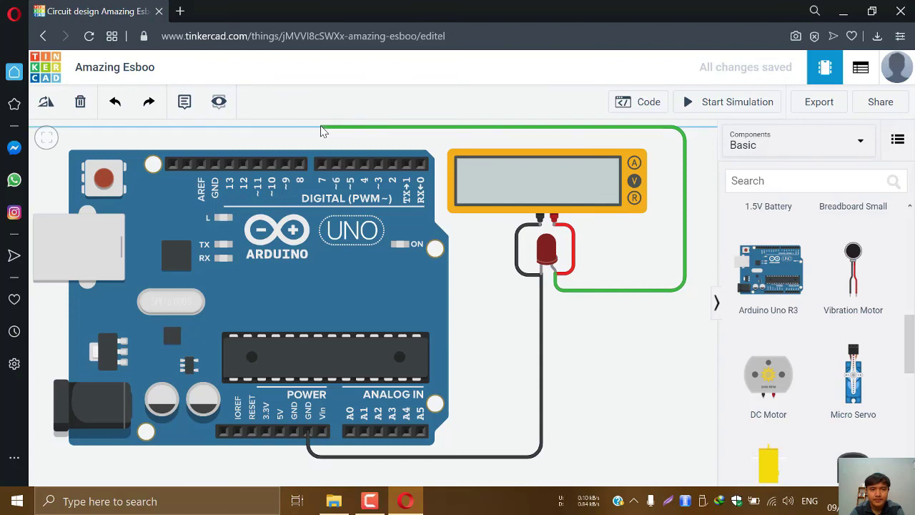
click(321, 129)
click(322, 164)
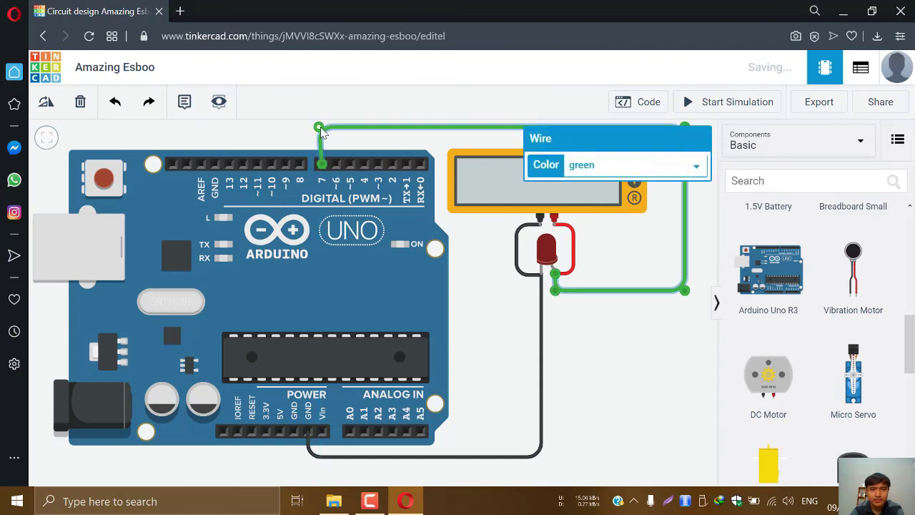
click(347, 139)
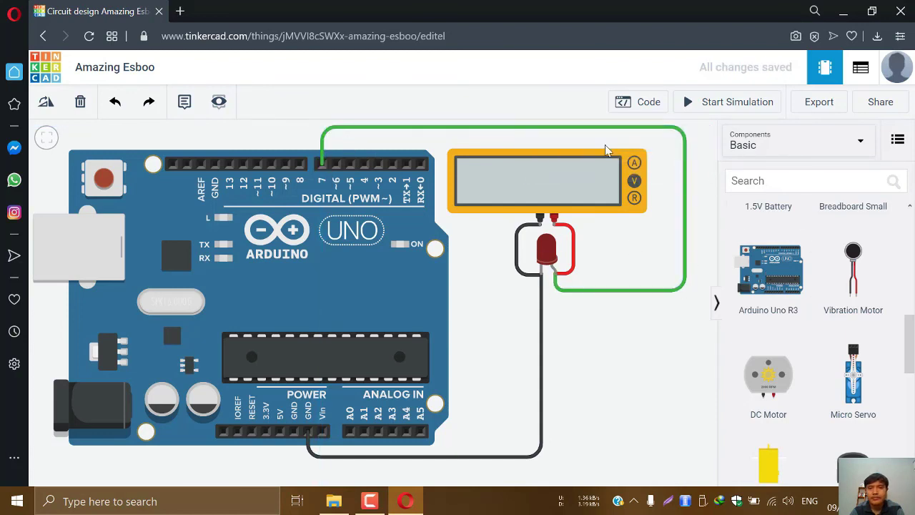
click(724, 106)
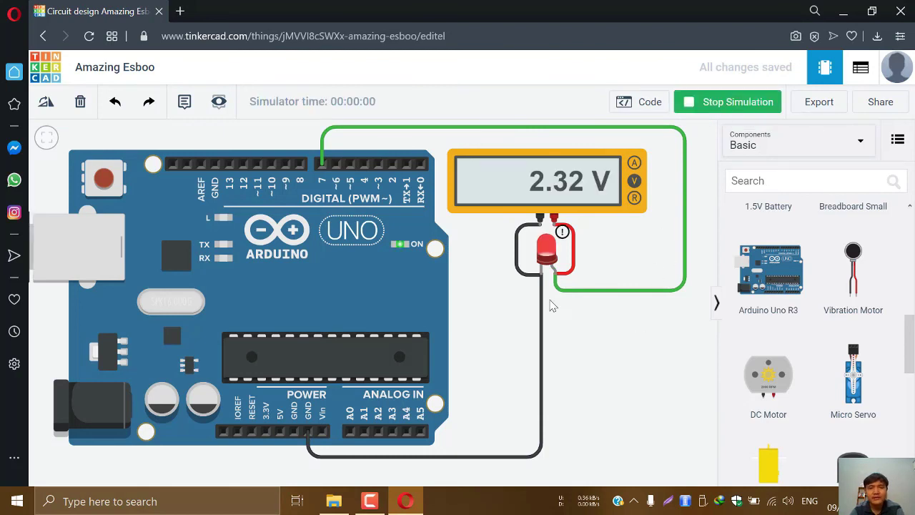
mouse_move(542, 247)
mouse_move(564, 234)
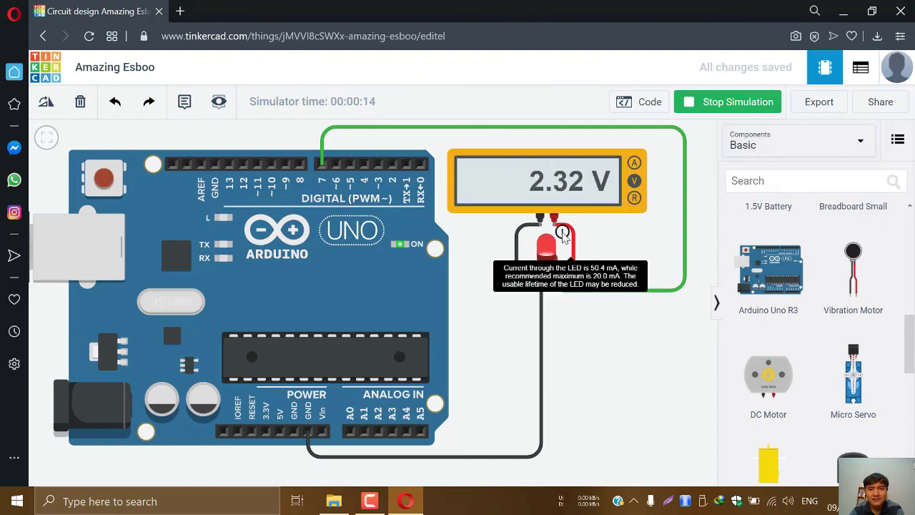